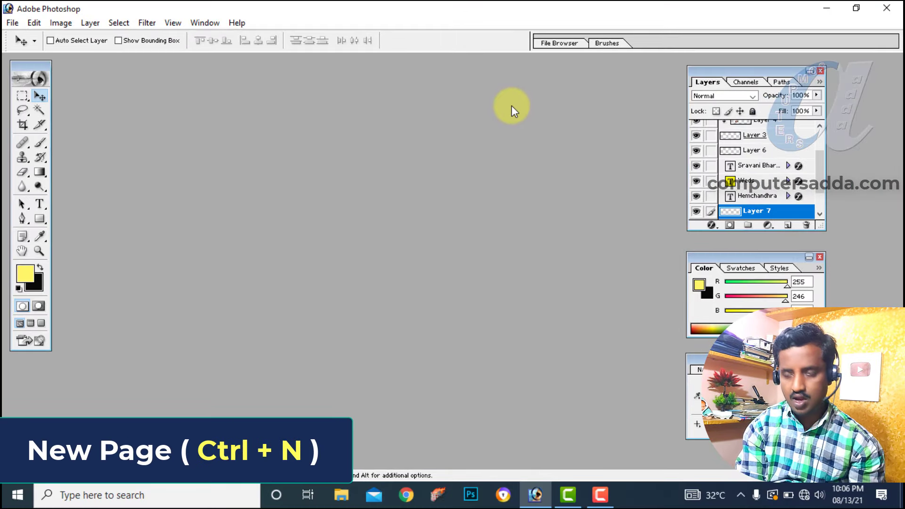
# - Create a white 5 x 6 inch, 300 pixels/inch RGB document from the 4 x 6 preset
pyautogui.hotkey('ctrl', 'n')
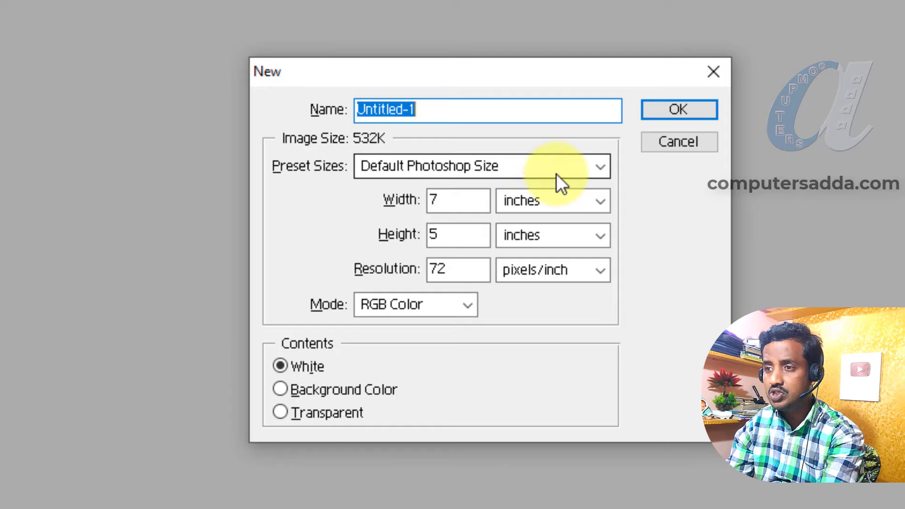
pyautogui.click(556, 173)
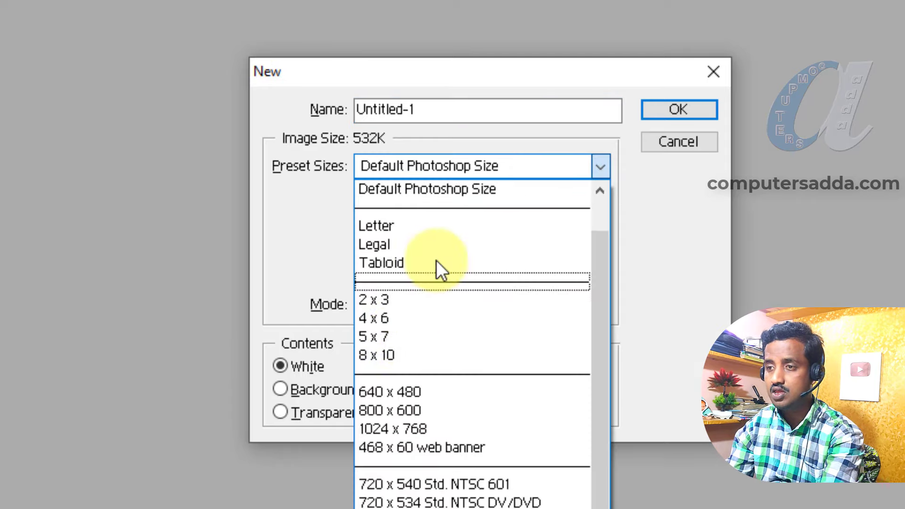
pyautogui.click(386, 321)
pyautogui.doubleClick(441, 199)
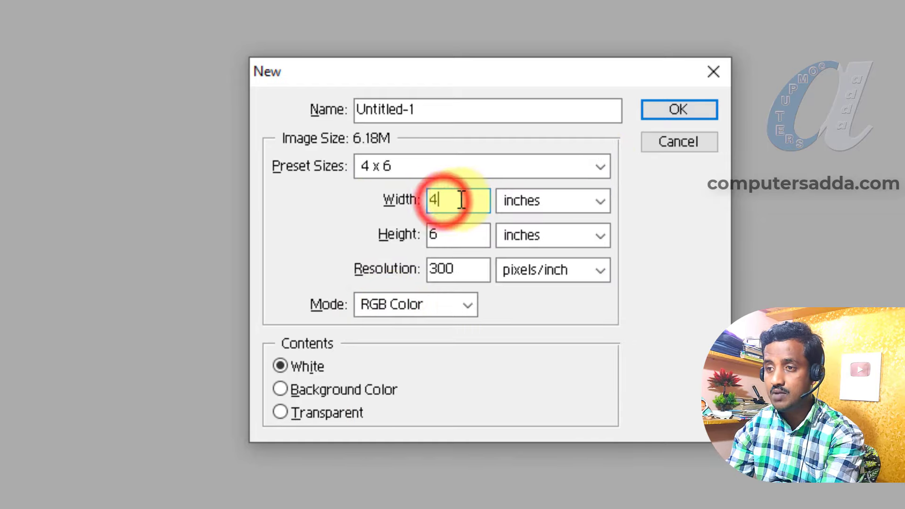
pyautogui.write('5')
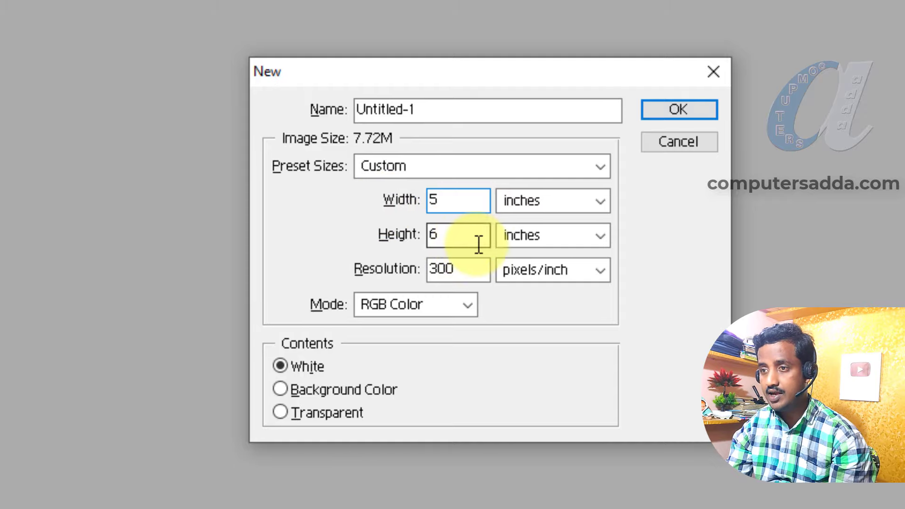
pyautogui.doubleClick(444, 238)
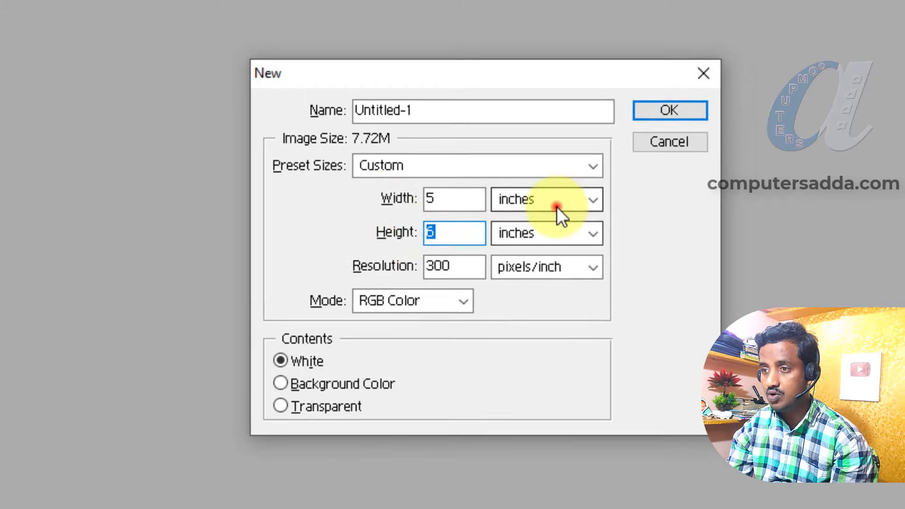
pyautogui.click(472, 185)
pyautogui.click(473, 185)
pyautogui.click(551, 121)
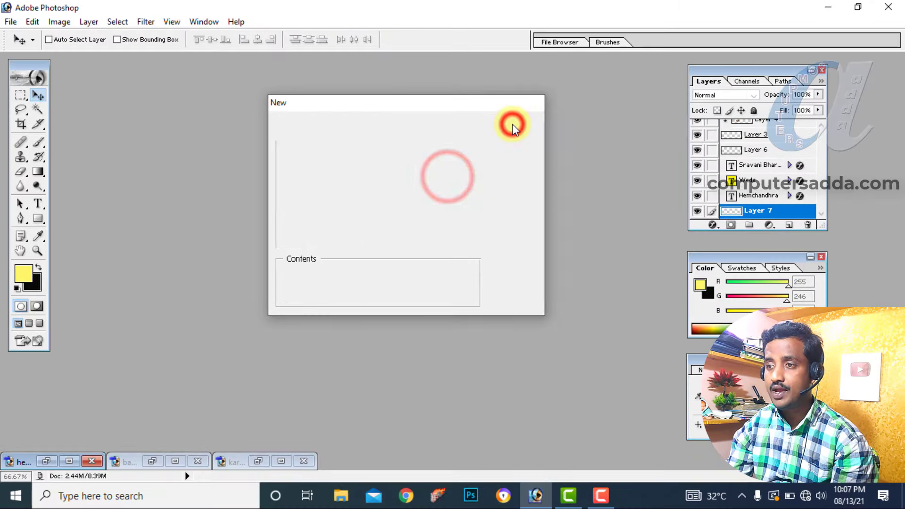
pyautogui.moveTo(195, 82); pyautogui.dragTo(250, 84)
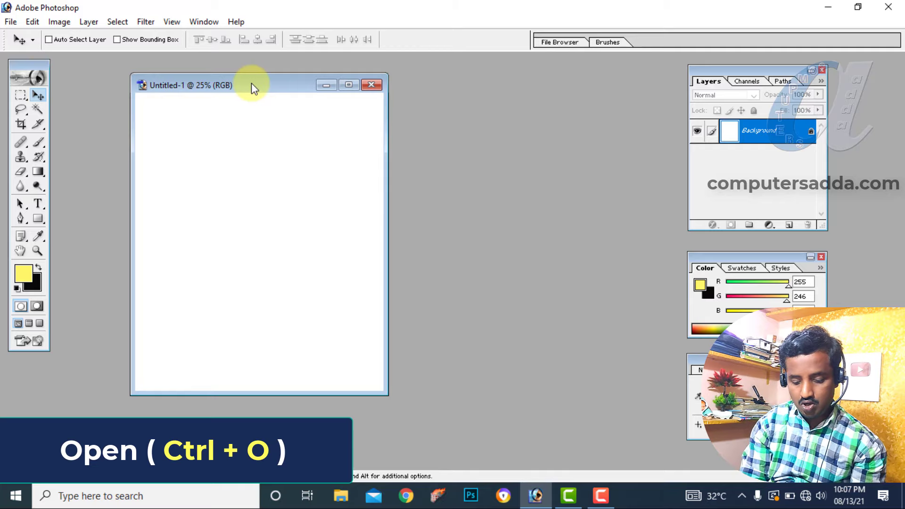
# - Open the couple's portrait JPG from the wedding photos folder on the Desktop
pyautogui.hotkey('ctrl', 'o')
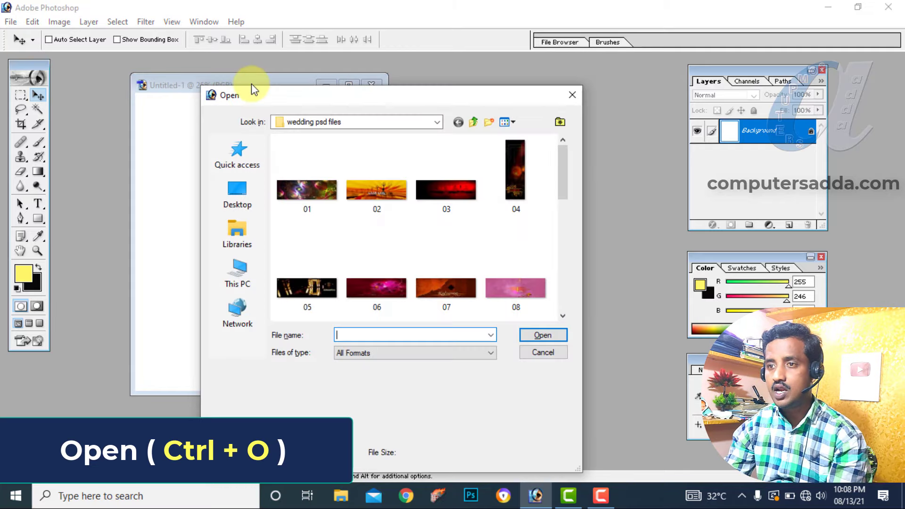
pyautogui.moveTo(423, 98); pyautogui.dragTo(445, 44)
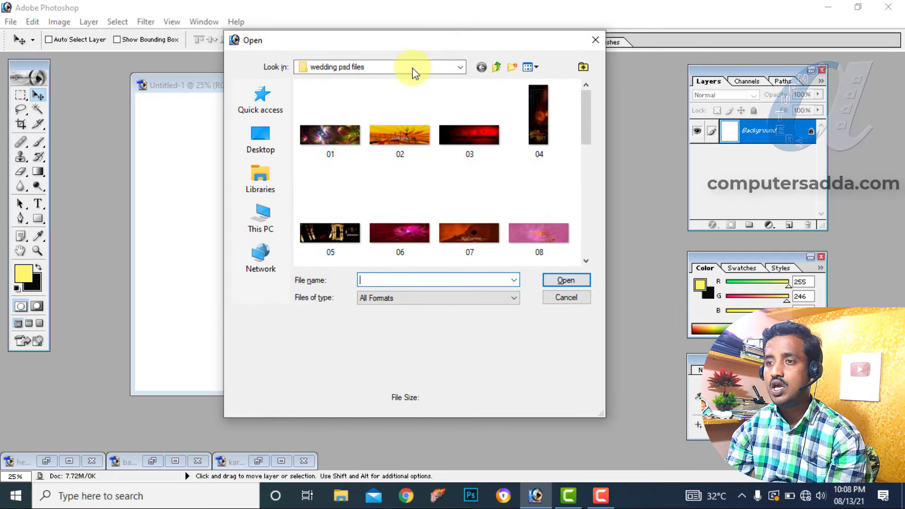
pyautogui.click(256, 140)
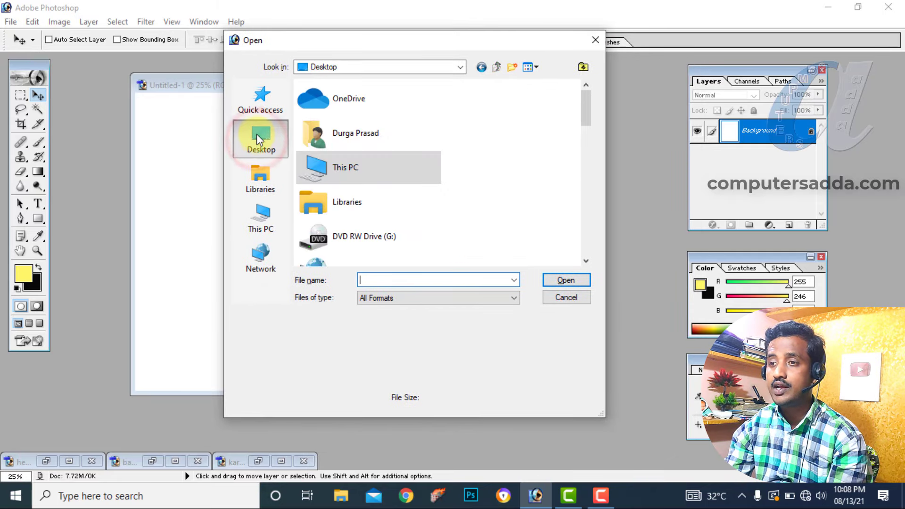
pyautogui.doubleClick(395, 131)
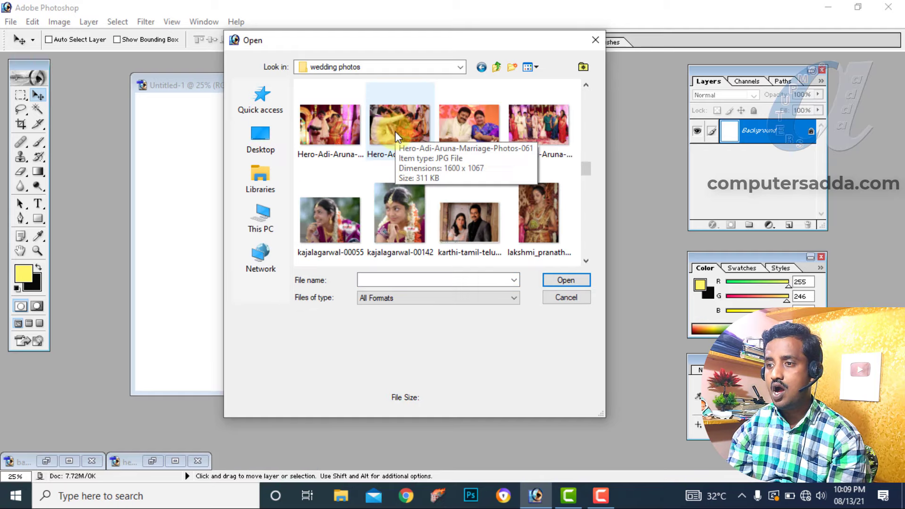
pyautogui.click(459, 225)
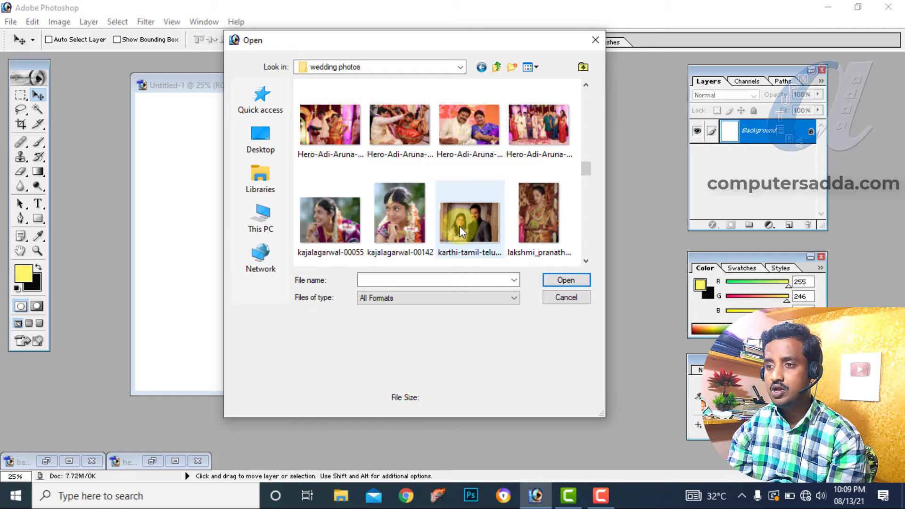
pyautogui.click(565, 280)
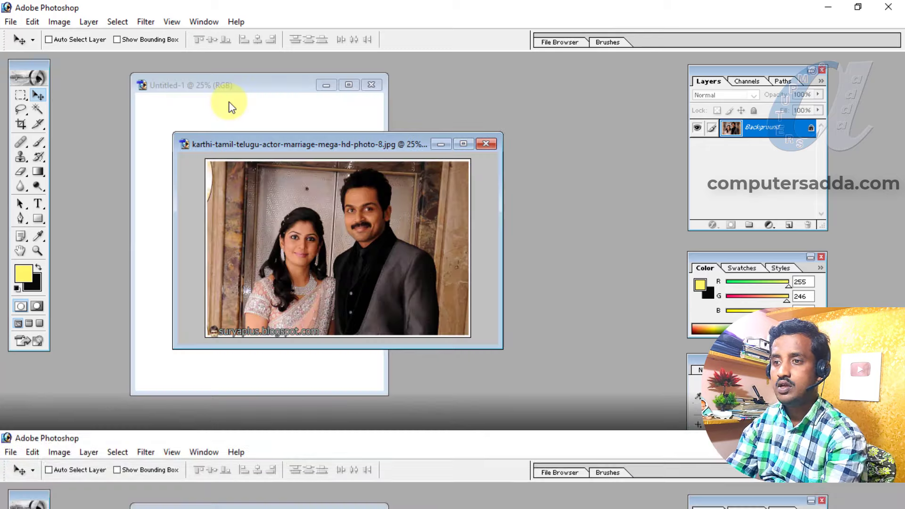
# - Enlarge the Untitled-1 window and resize the photo window to sit over its middle
pyautogui.moveTo(304, 144); pyautogui.dragTo(420, 154)
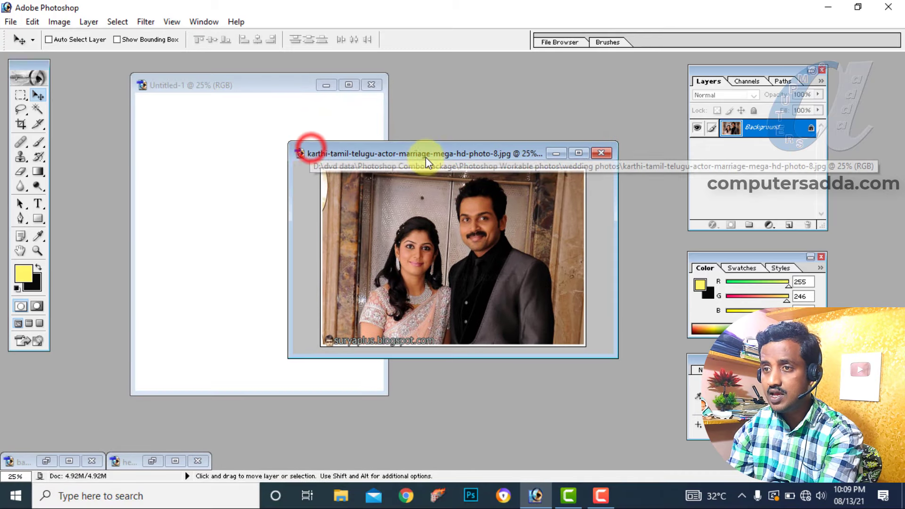
pyautogui.click(221, 89)
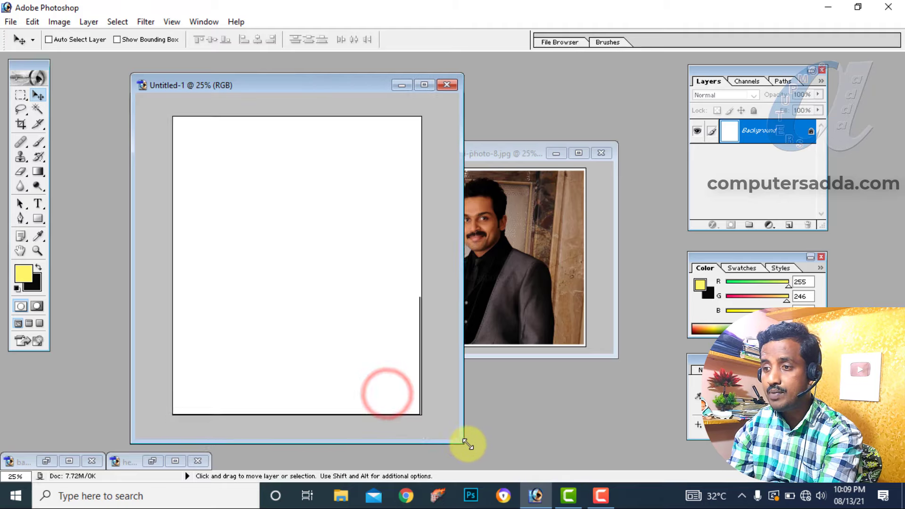
pyautogui.moveTo(384, 392); pyautogui.dragTo(509, 465)
pyautogui.click(564, 255)
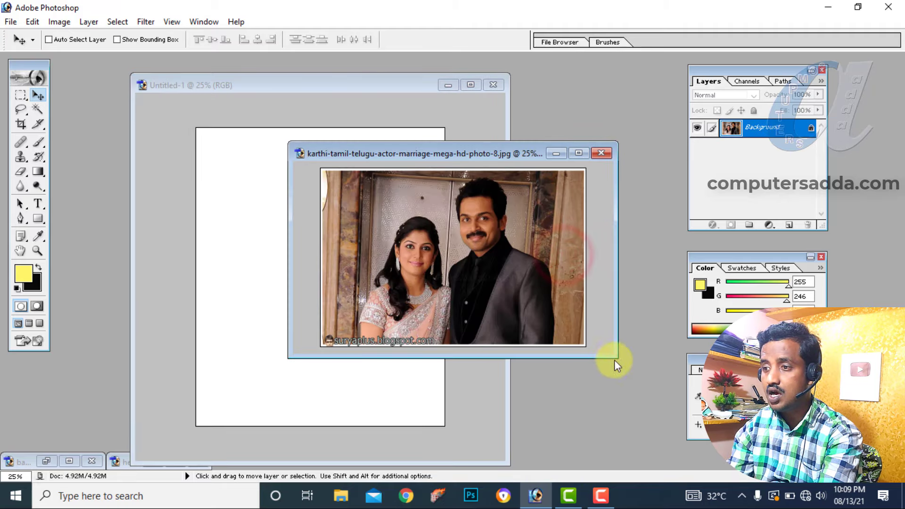
pyautogui.moveTo(615, 357)
pyautogui.mouseDown()
pyautogui.moveTo(670, 440)
pyautogui.moveTo(518, 334)
pyautogui.moveTo(620, 393)
pyautogui.mouseUp()
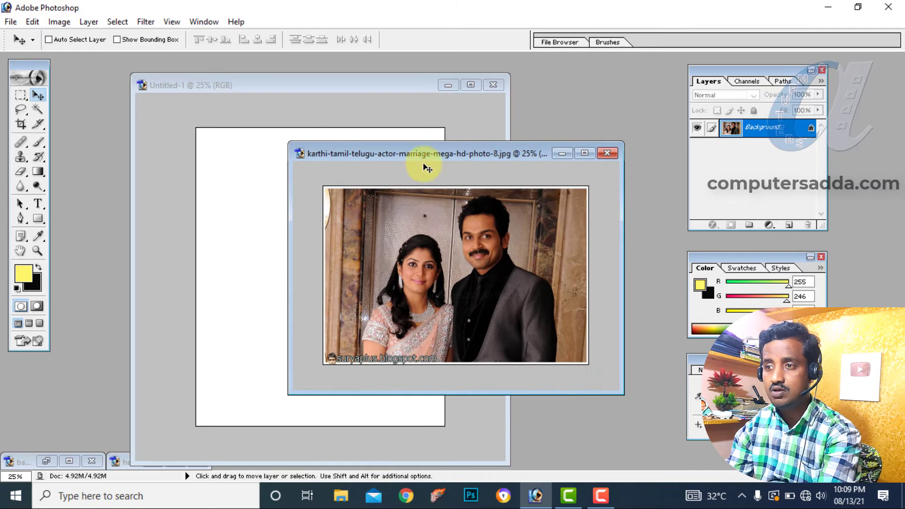
pyautogui.moveTo(461, 154)
pyautogui.mouseDown()
pyautogui.moveTo(363, 156)
pyautogui.moveTo(450, 122)
pyautogui.moveTo(443, 150)
pyautogui.moveTo(375, 165)
pyautogui.mouseUp()
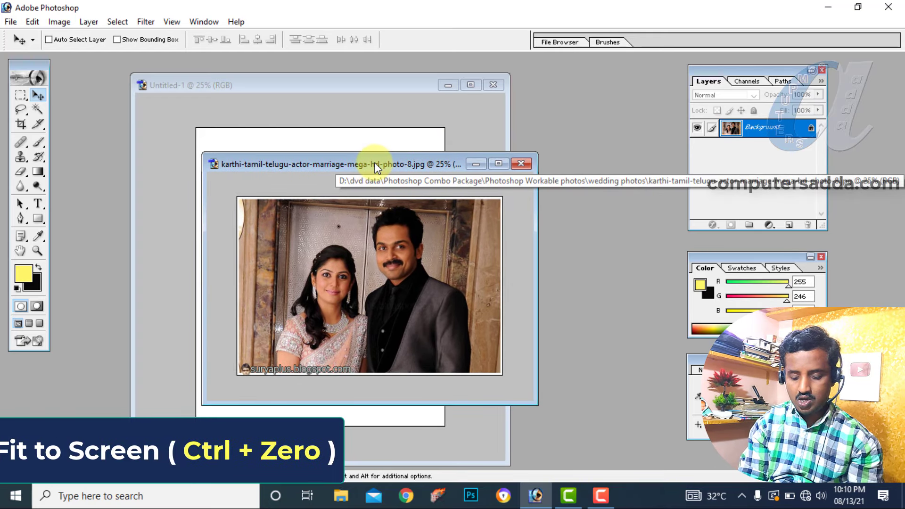
# - Fit the couple photo to screen and bring it in front of the maximized blank document
pyautogui.hotkey('ctrl', '0')
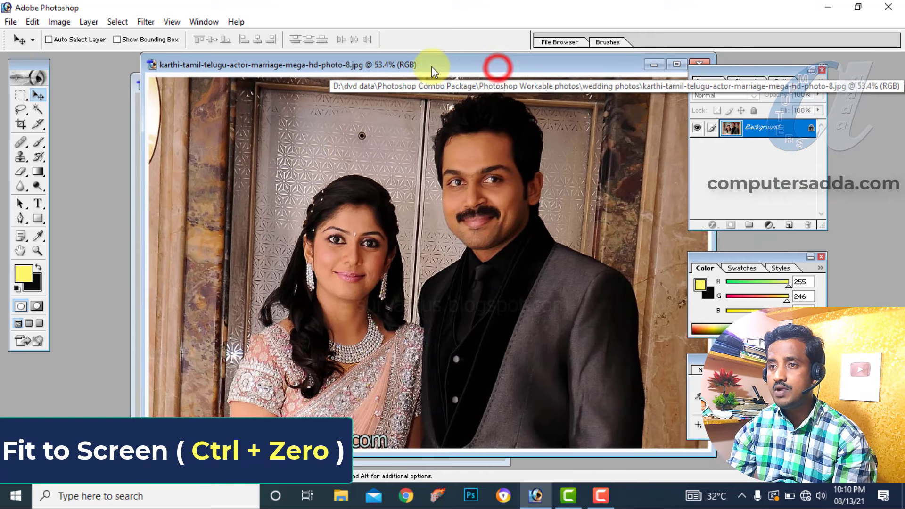
pyautogui.moveTo(490, 69); pyautogui.dragTo(403, 67)
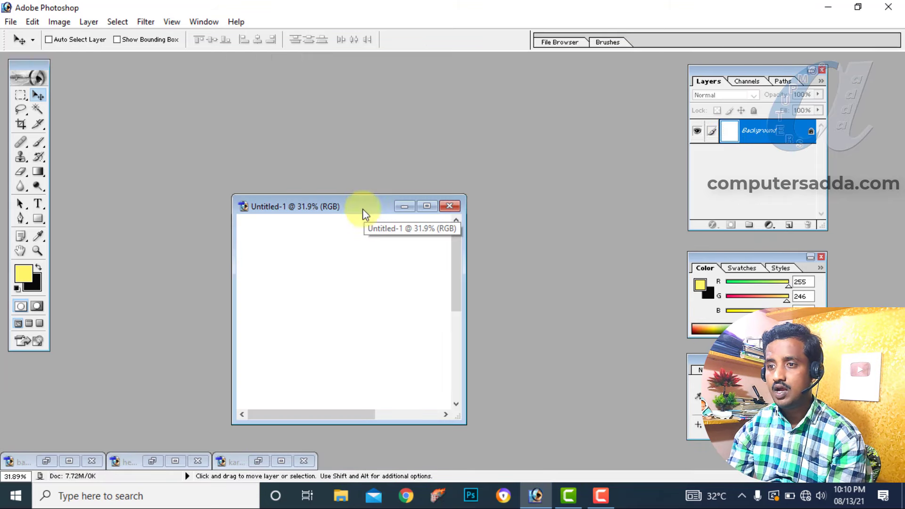
pyautogui.moveTo(364, 209)
pyautogui.mouseDown()
pyautogui.moveTo(283, 176)
pyautogui.moveTo(393, 176)
pyautogui.moveTo(380, 179)
pyautogui.mouseUp()
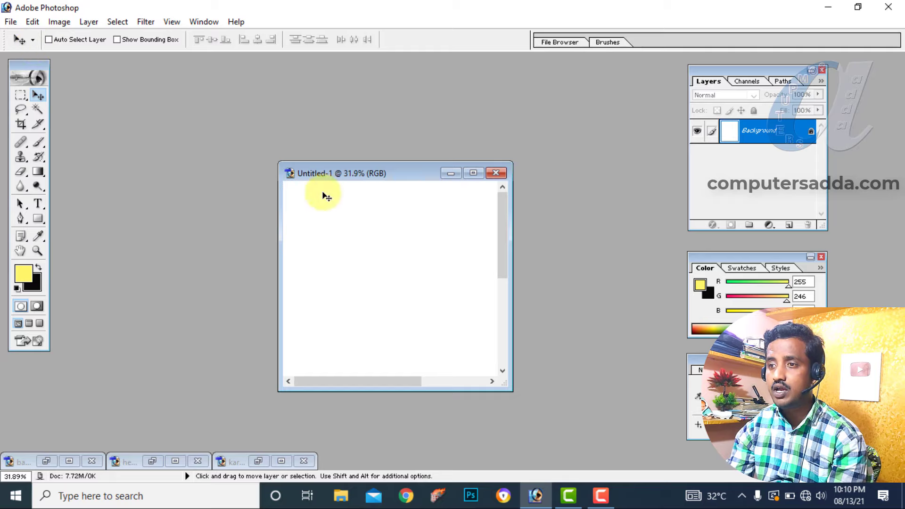
pyautogui.doubleClick(395, 181)
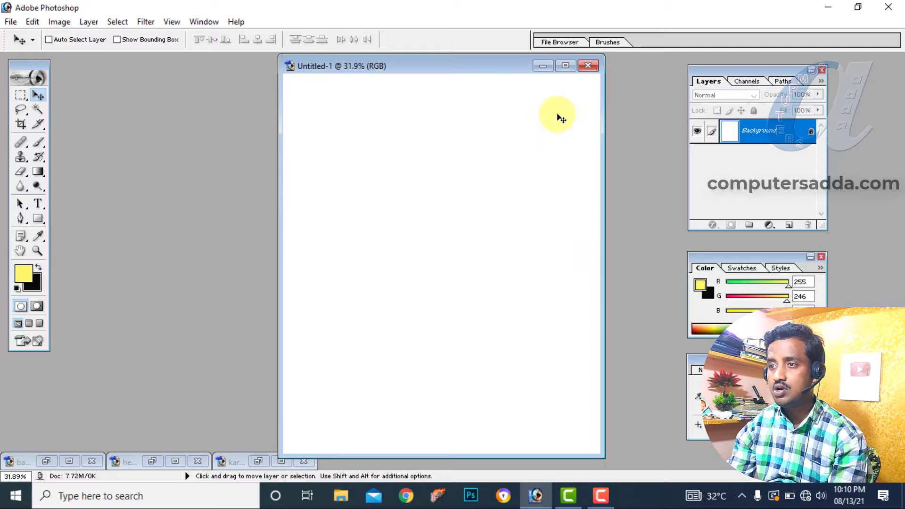
pyautogui.hotkey('ctrl', 'Tab')
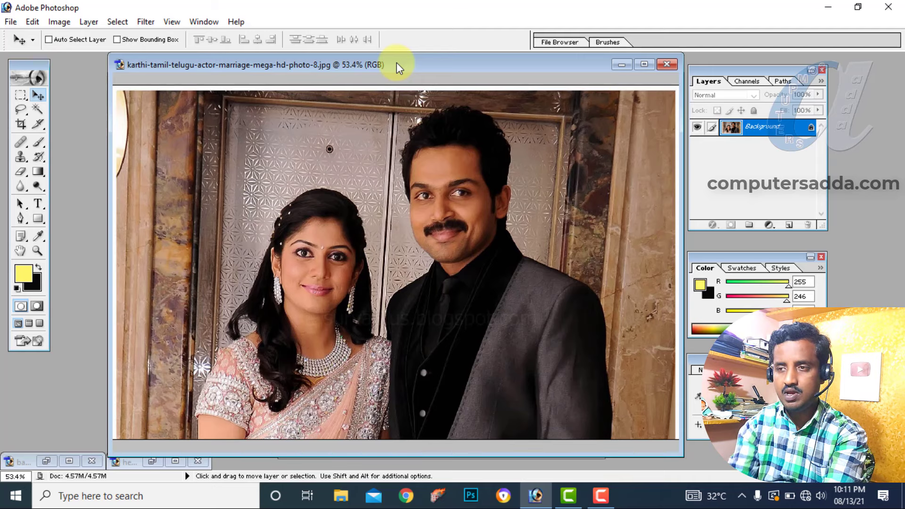
# - Zoom the photo to 300%, out until both faces show, then back to 300%
pyautogui.moveTo(460, 69); pyautogui.dragTo(445, 75)
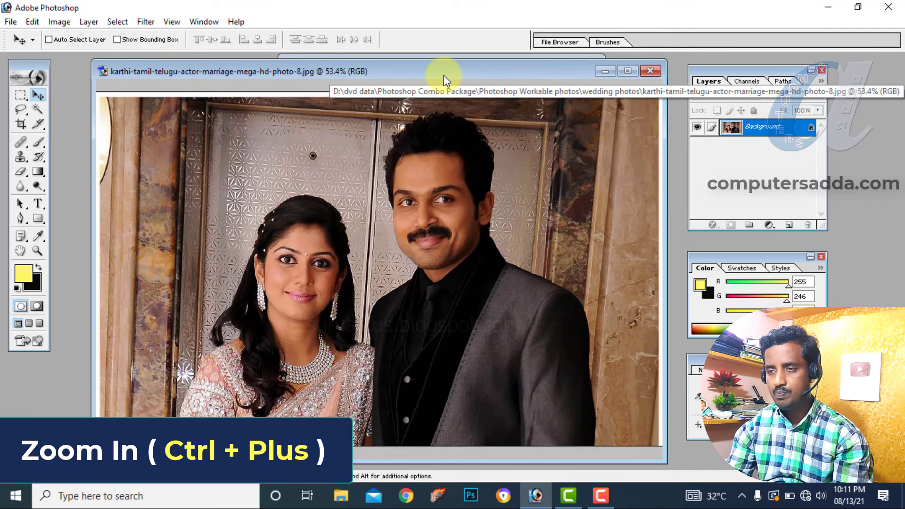
pyautogui.hotkey('ctrl', '+')
pyautogui.hotkey('ctrl', '+')
pyautogui.hotkey('ctrl', '+')
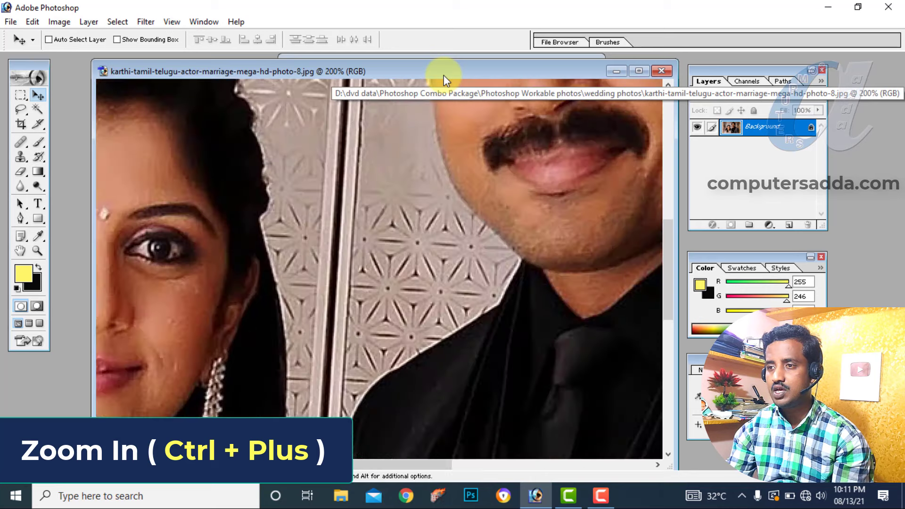
pyautogui.hotkey('ctrl', '+')
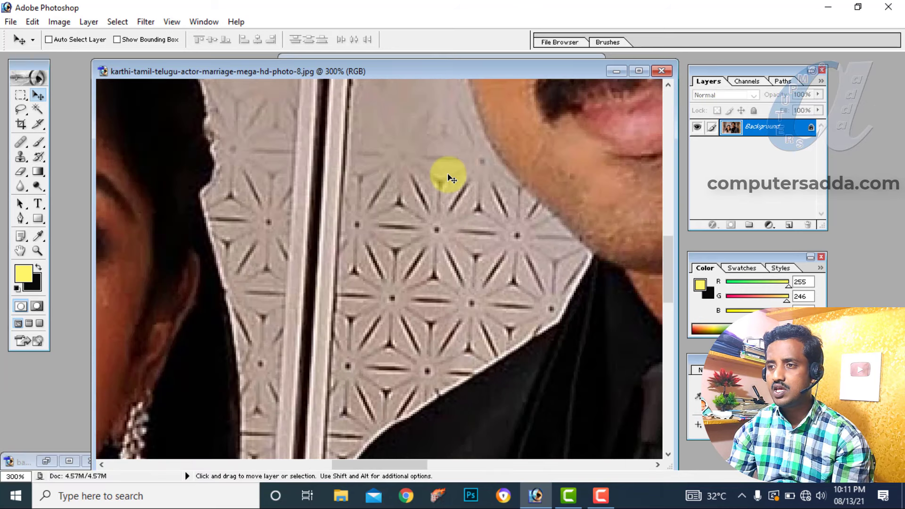
pyautogui.hotkey('ctrl', '+')
pyautogui.hotkey('ctrl', '+')
pyautogui.hotkey('ctrl', '+')
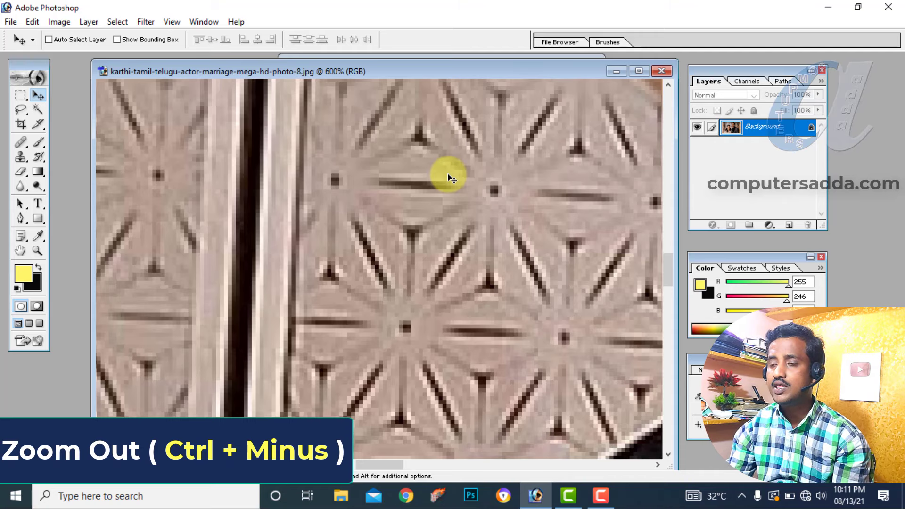
pyautogui.hotkey('ctrl', '-')
pyautogui.hotkey('ctrl', '-')
pyautogui.hotkey('ctrl', '-')
pyautogui.hotkey('ctrl', '-')
pyautogui.hotkey('ctrl', '-')
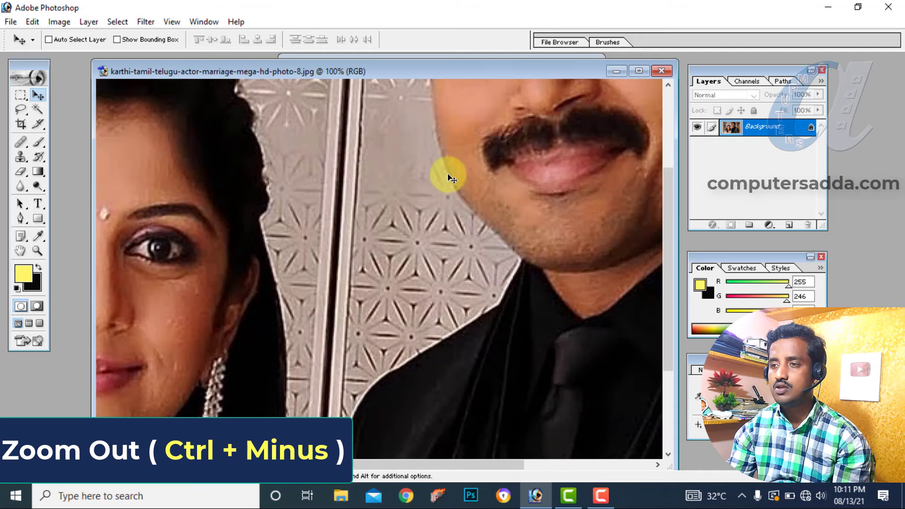
pyautogui.hotkey('ctrl', '-')
pyautogui.hotkey('ctrl', '-')
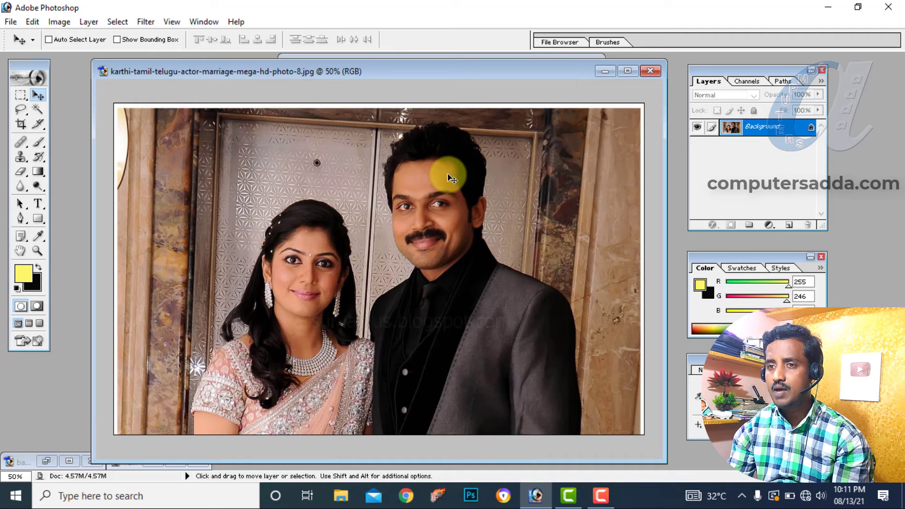
pyautogui.hotkey('ctrl', '+')
pyautogui.hotkey('ctrl', '+')
pyautogui.hotkey('ctrl', '+')
pyautogui.hotkey('ctrl', '+')
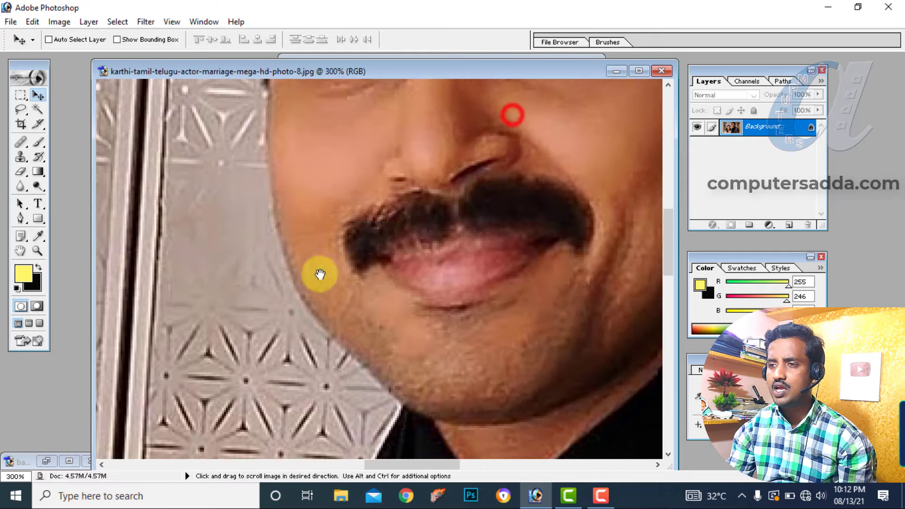
# - Pan the 300% close-up across the man's nose, mustache, eyes, eyebrows and hair
pyautogui.moveTo(513, 115); pyautogui.dragTo(347, 273)
pyautogui.moveTo(448, 139); pyautogui.dragTo(317, 303)
pyautogui.moveTo(299, 175); pyautogui.dragTo(350, 161)
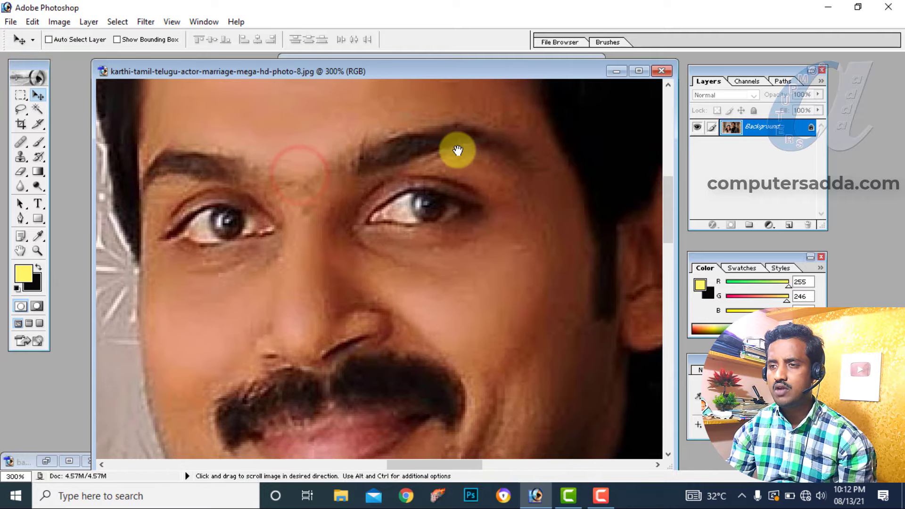
pyautogui.moveTo(457, 150); pyautogui.dragTo(345, 263)
pyautogui.moveTo(451, 146)
pyautogui.mouseDown()
pyautogui.moveTo(474, 101)
pyautogui.moveTo(424, 75)
pyautogui.mouseUp()
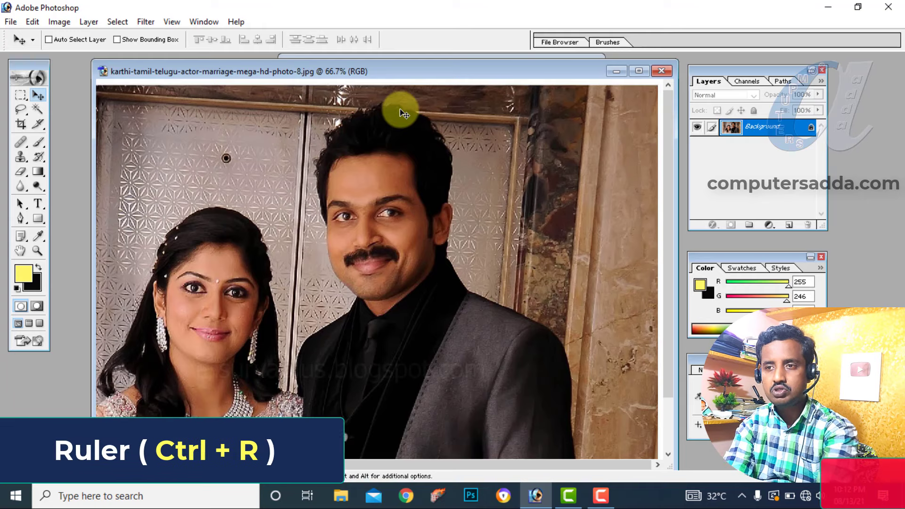
# - Show rulers and drag two vertical and two horizontal guides framing the man
pyautogui.hotkey('ctrl', 'r')
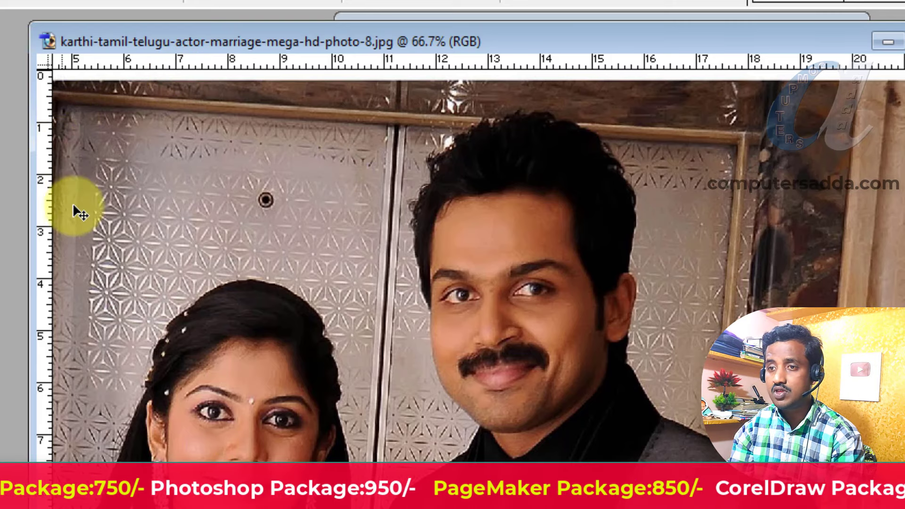
pyautogui.moveTo(43, 244); pyautogui.dragTo(384, 238)
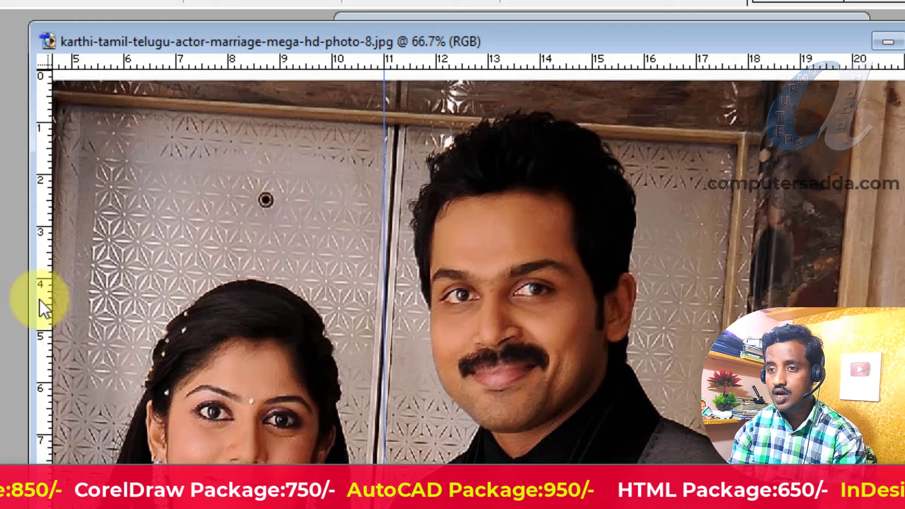
pyautogui.moveTo(41, 301)
pyautogui.mouseDown()
pyautogui.moveTo(755, 259)
pyautogui.moveTo(746, 259)
pyautogui.mouseUp()
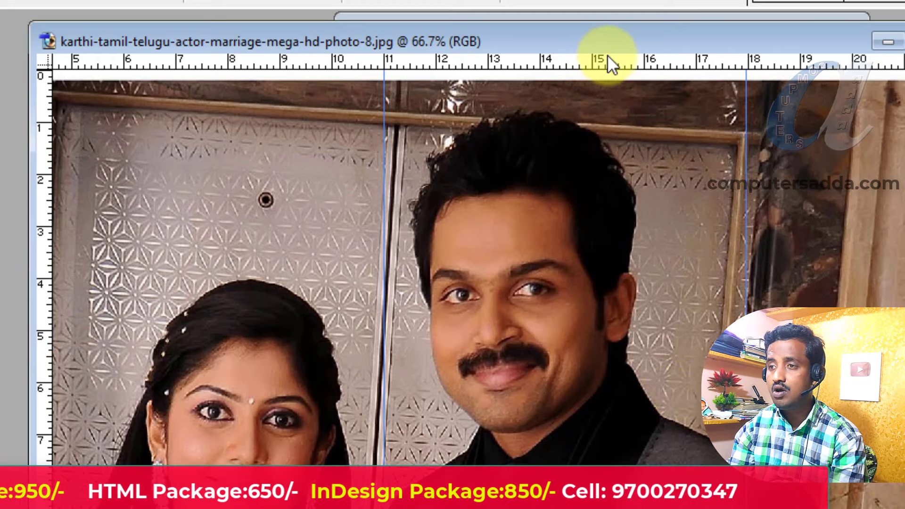
pyautogui.moveTo(608, 62); pyautogui.dragTo(606, 118)
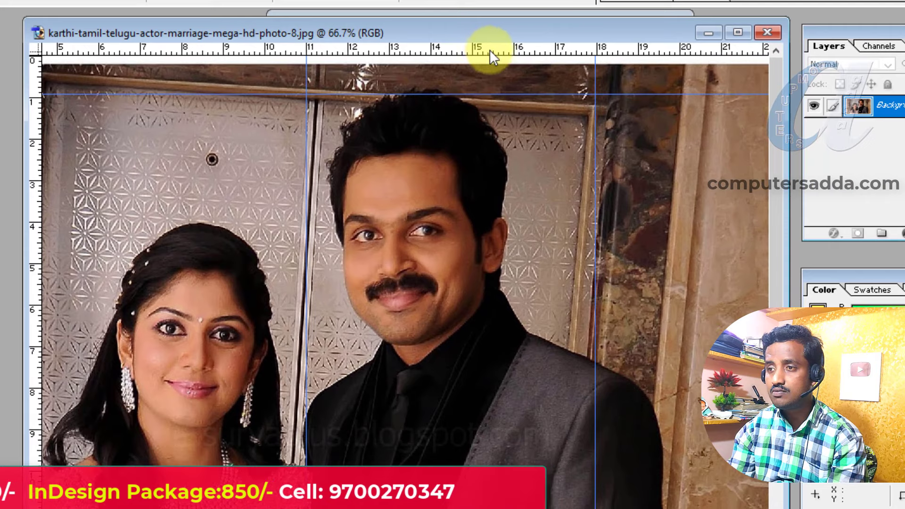
pyautogui.moveTo(489, 49); pyautogui.dragTo(454, 472)
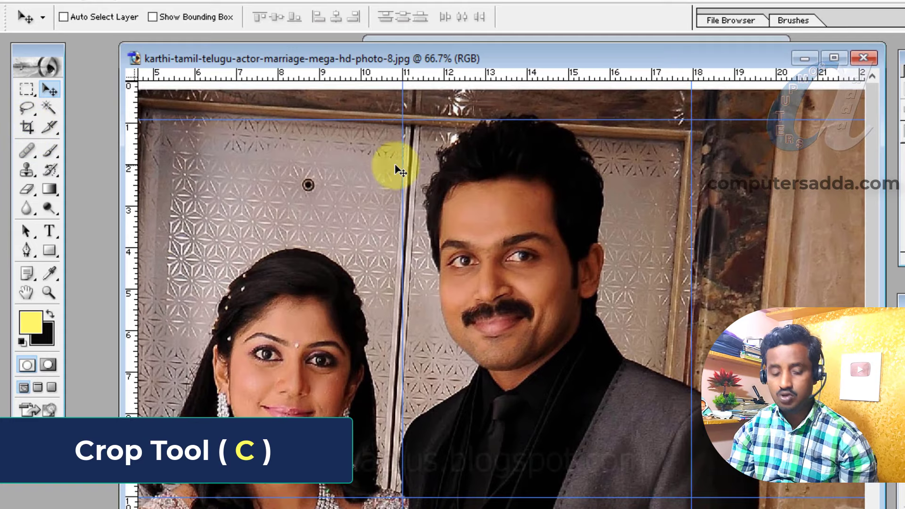
# - Crop the photo to the guide-framed box around the man's head and upper body
pyautogui.press('c')
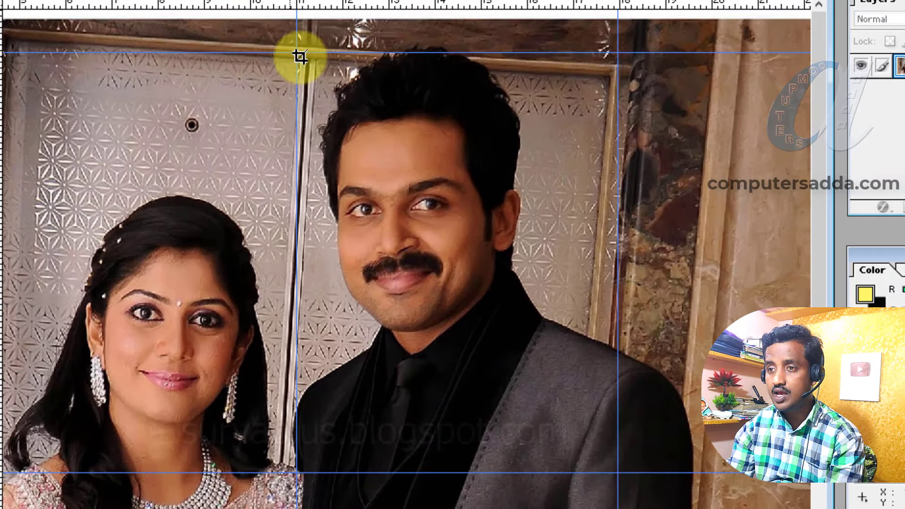
pyautogui.moveTo(300, 57); pyautogui.dragTo(615, 472)
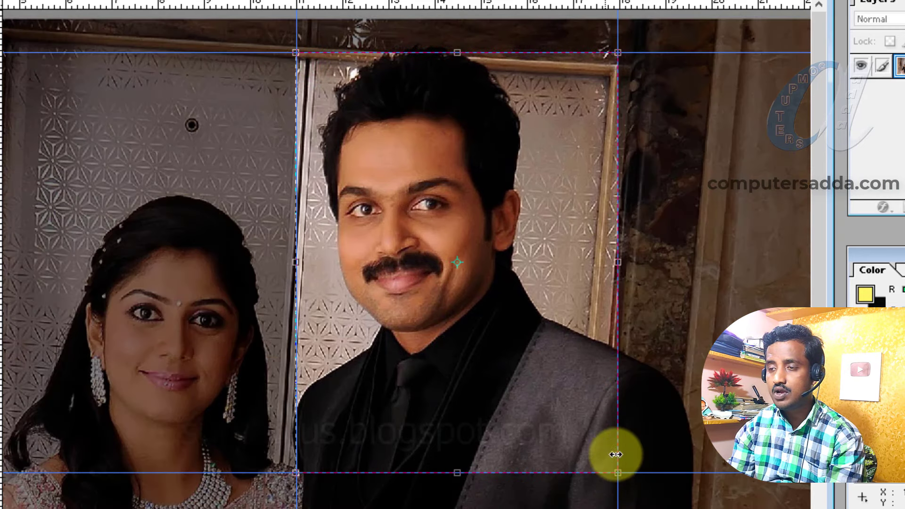
pyautogui.doubleClick(341, 125)
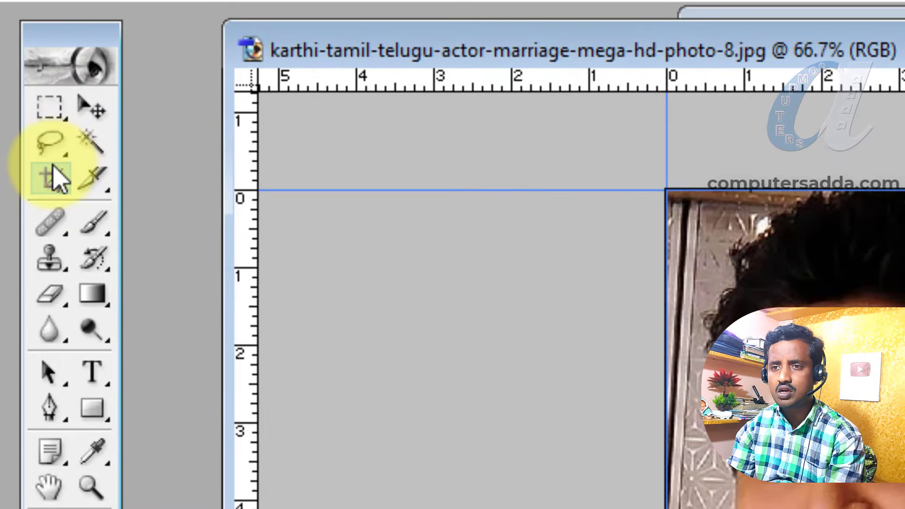
# - Try the rectangular marquee, Crop tool and lasso flyout, keeping the freehand lasso
pyautogui.click(58, 113)
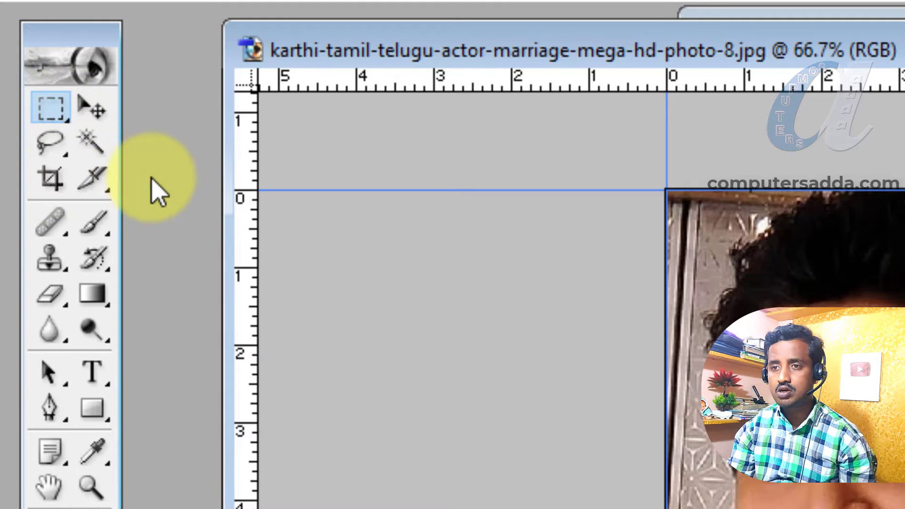
pyautogui.press('c')
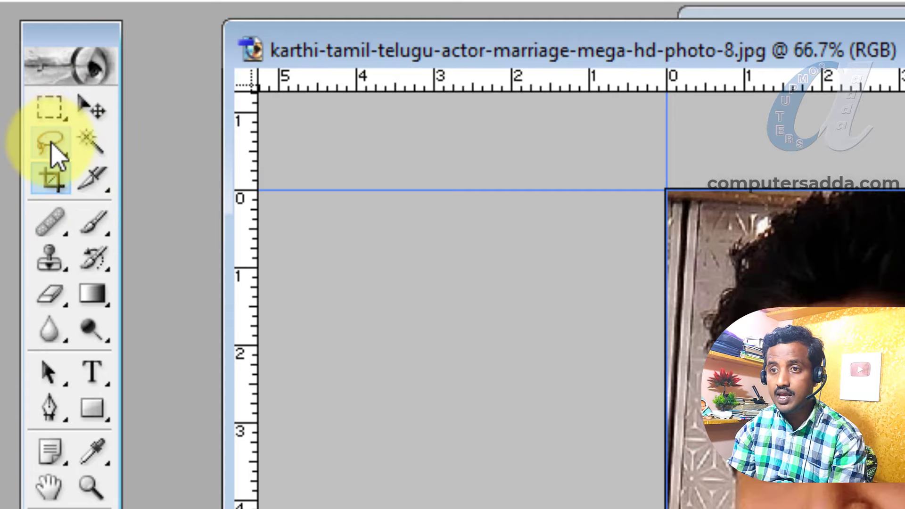
pyautogui.click(51, 145)
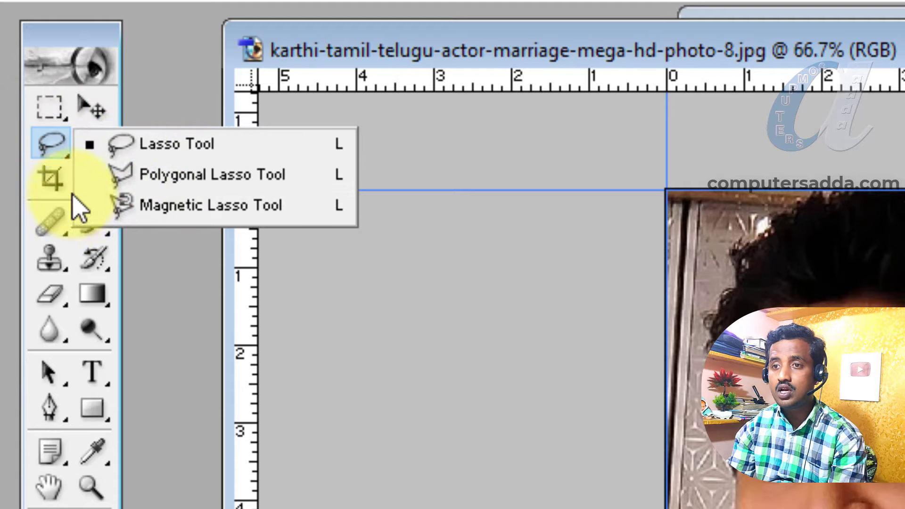
pyautogui.click(48, 141)
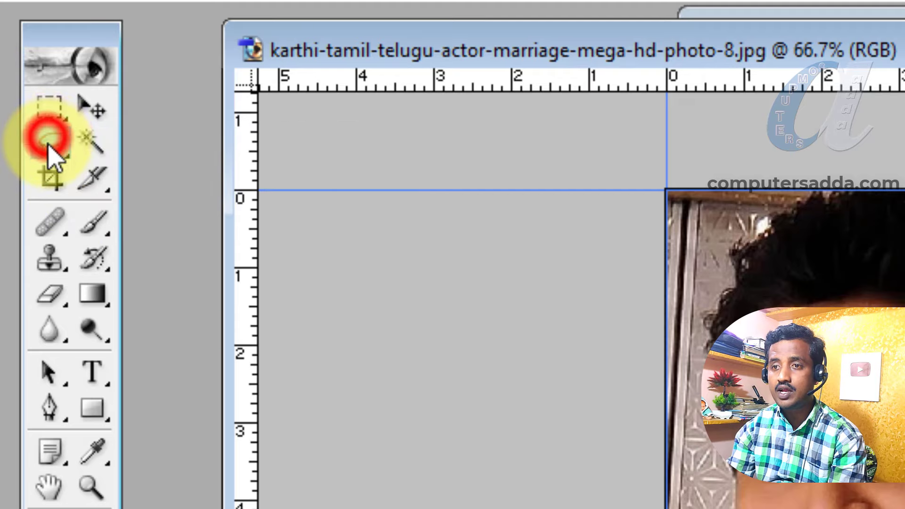
pyautogui.click(49, 181)
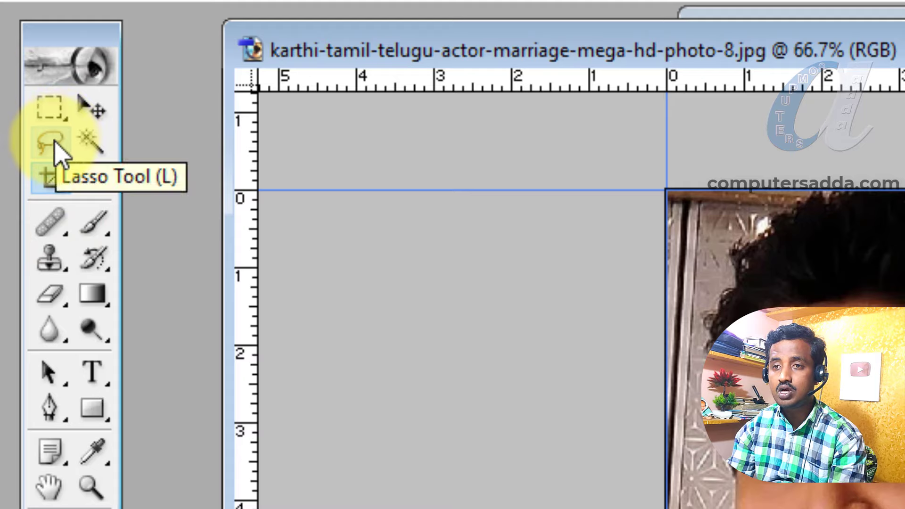
# - Cycle the lasso variants with L and Shift+L, then choose Polygonal Lasso
pyautogui.press('l')
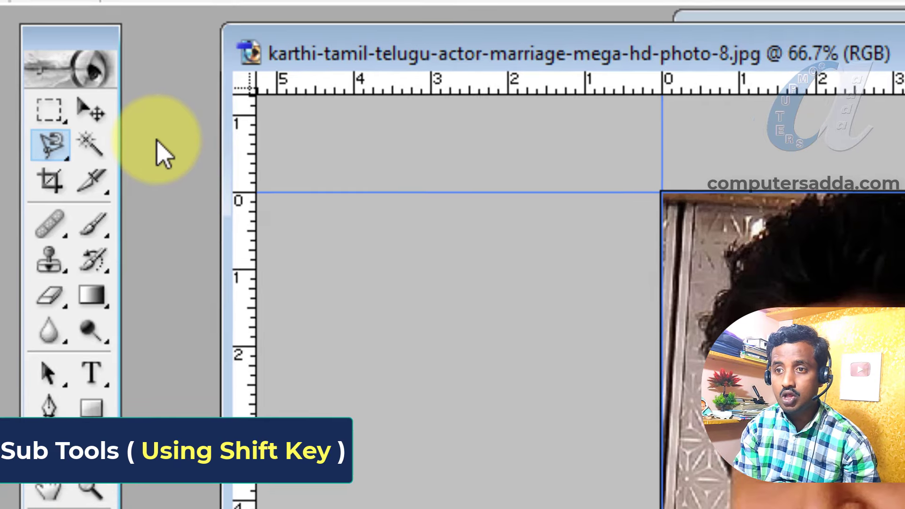
pyautogui.hotkey('shift', 'l')
pyautogui.hotkey('shift', 'l')
pyautogui.hotkey('shift', 'l')
pyautogui.hotkey('shift', 'l')
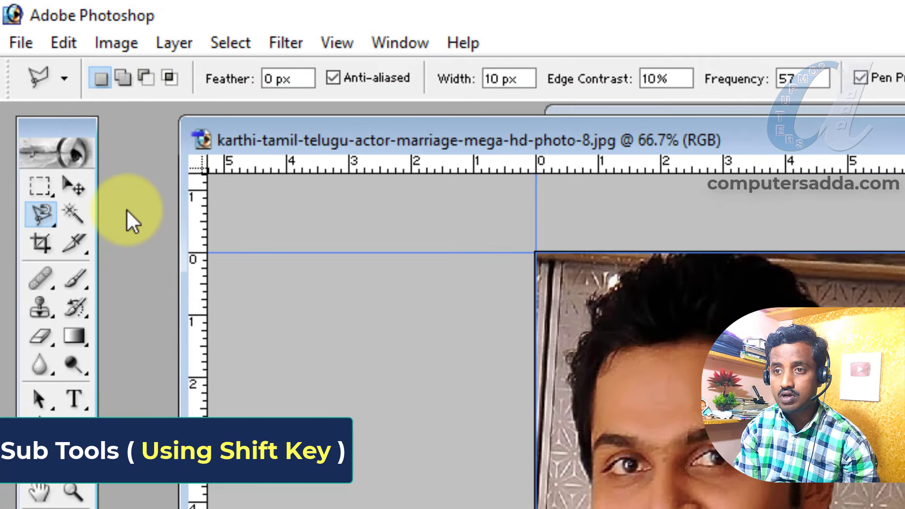
pyautogui.hotkey('shift', 'l')
pyautogui.hotkey('shift', 'l')
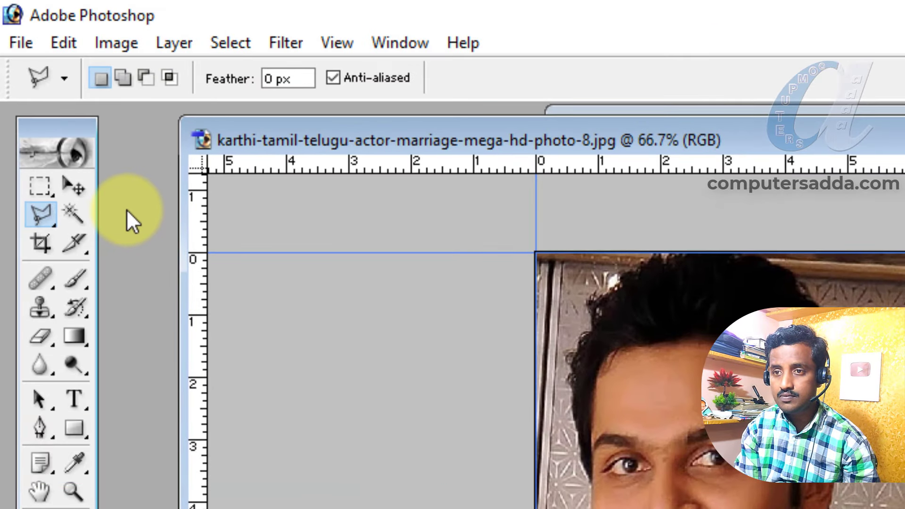
pyautogui.hotkey('shift', 'l')
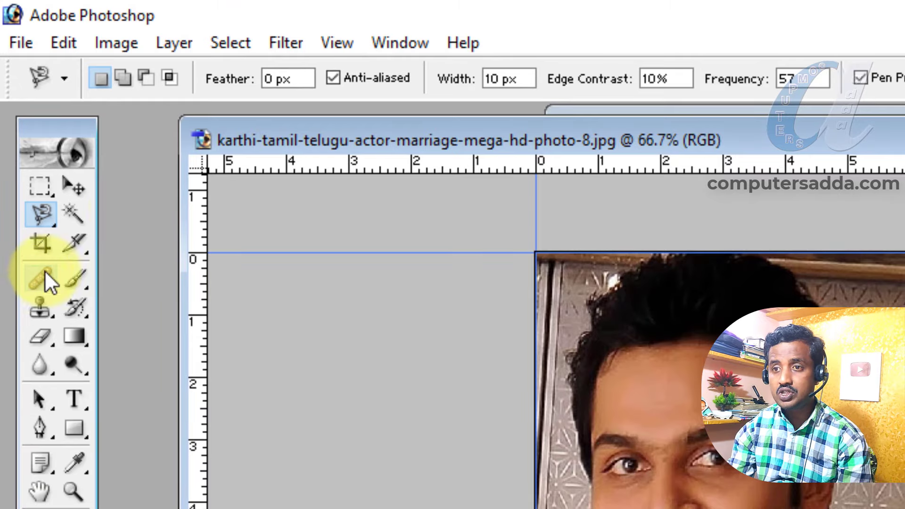
pyautogui.press('c')
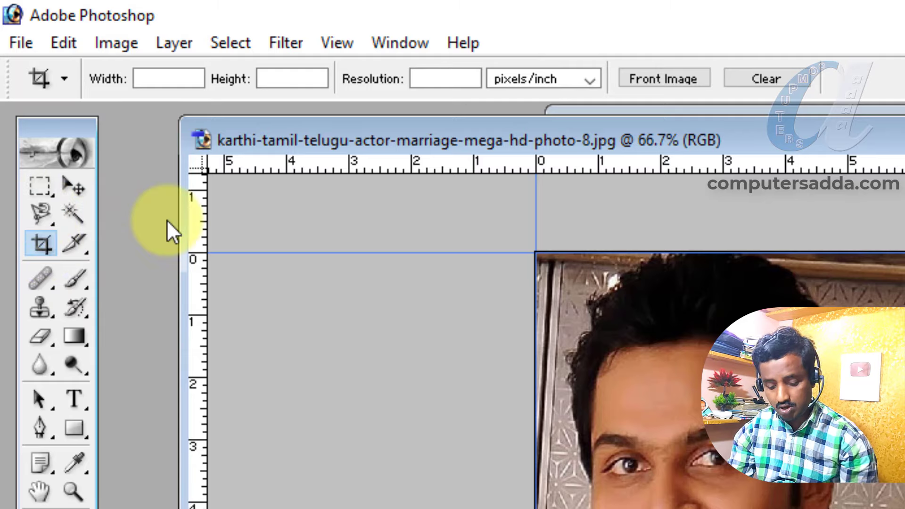
pyautogui.press('l')
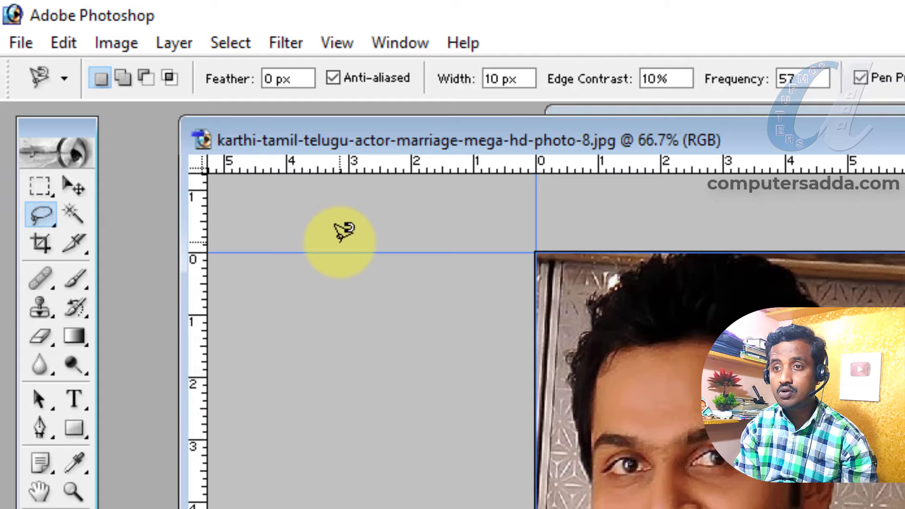
pyautogui.hotkey('shift', 'l')
pyautogui.hotkey('shift', 'l')
pyautogui.hotkey('shift', 'l')
pyautogui.hotkey('shift', 'l')
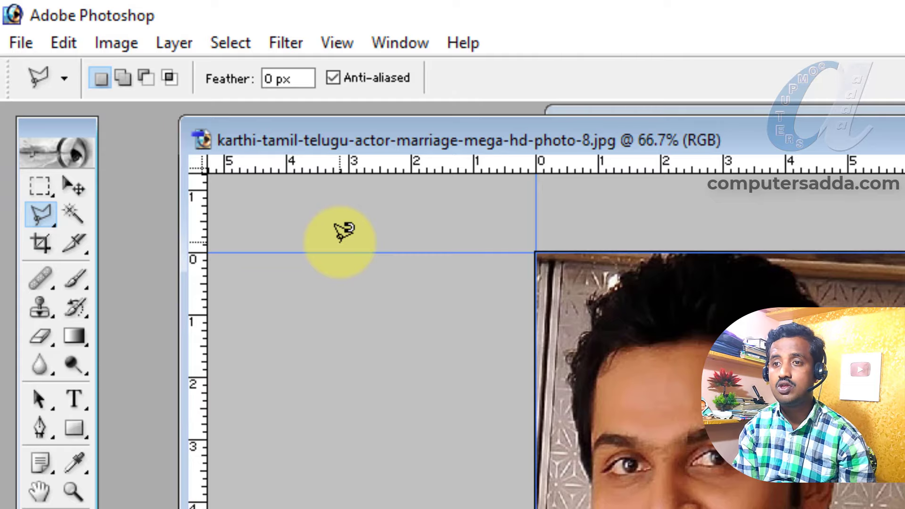
pyautogui.click(42, 220)
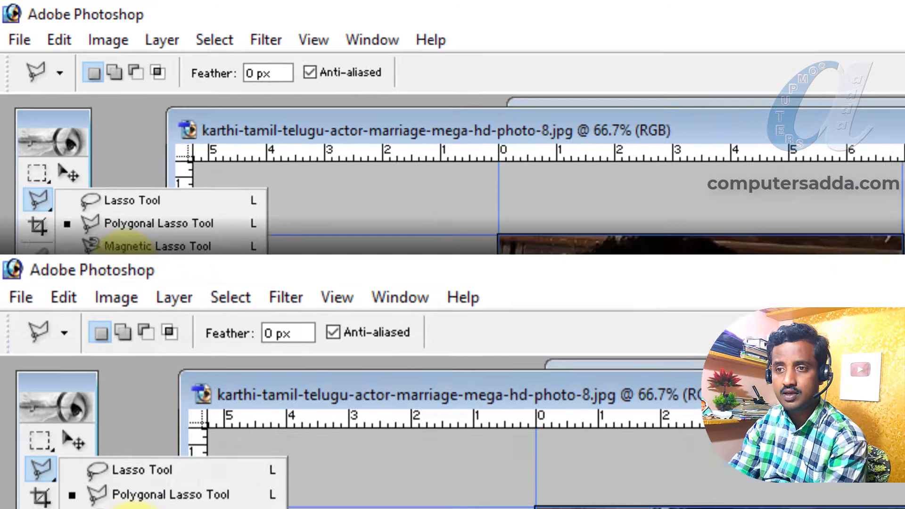
pyautogui.click(142, 240)
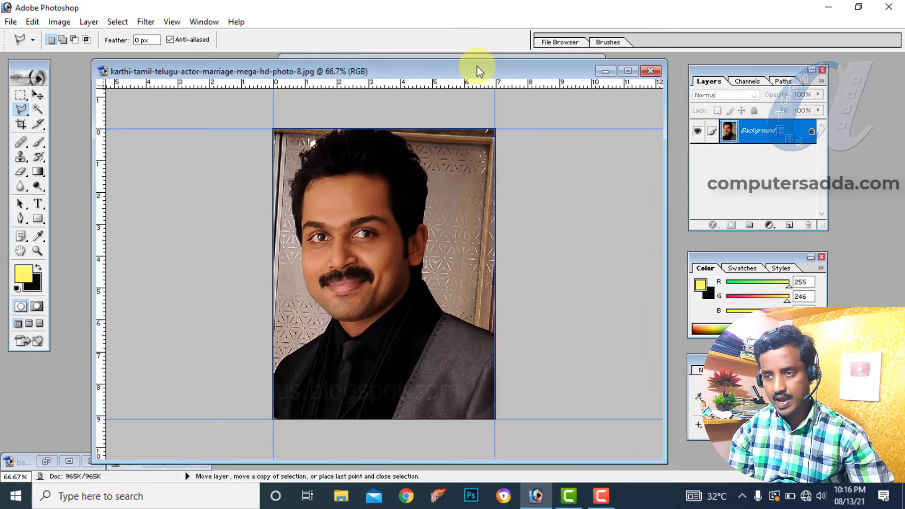
# - Undo the crop, add a vertical guide near the photo's right side, and start a new document
pyautogui.hotkey('ctrl', 'z')
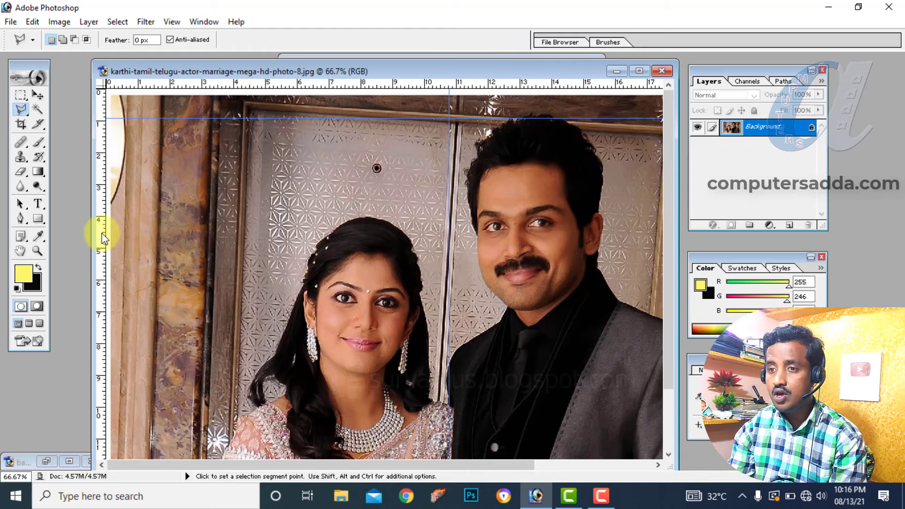
pyautogui.moveTo(103, 238)
pyautogui.mouseDown()
pyautogui.moveTo(641, 216)
pyautogui.moveTo(630, 210)
pyautogui.mouseUp()
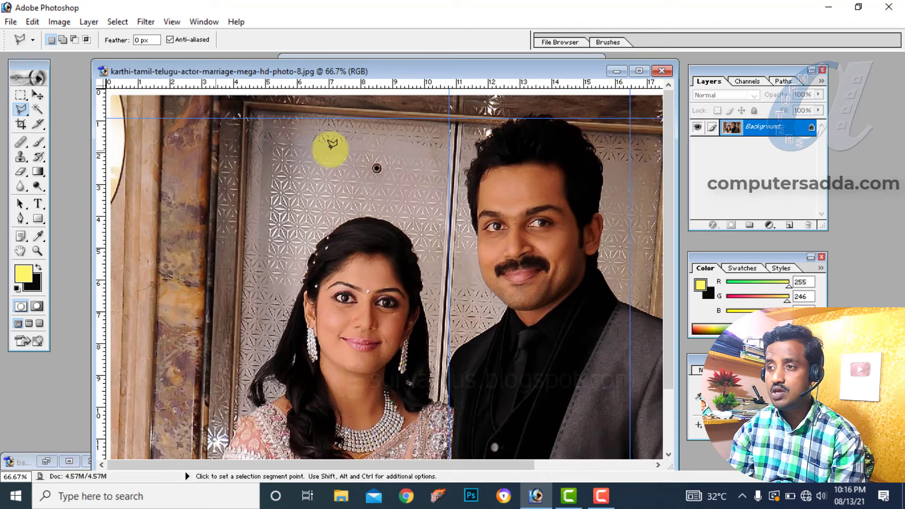
pyautogui.hotkey('ctrl', 'alt', 'n')
# - Create blank Untitled-1, show rulers, and add one horizontal and two vertical guides
pyautogui.click(515, 55)
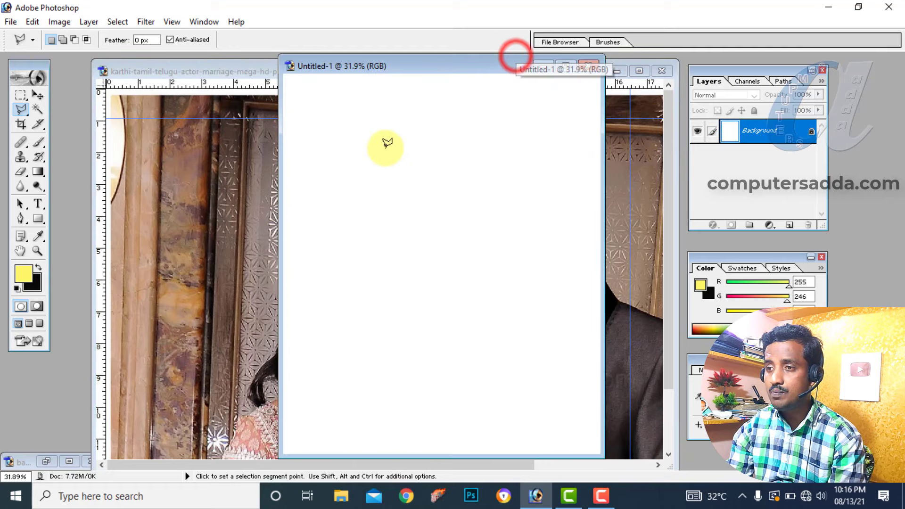
pyautogui.hotkey('ctrl', 'r')
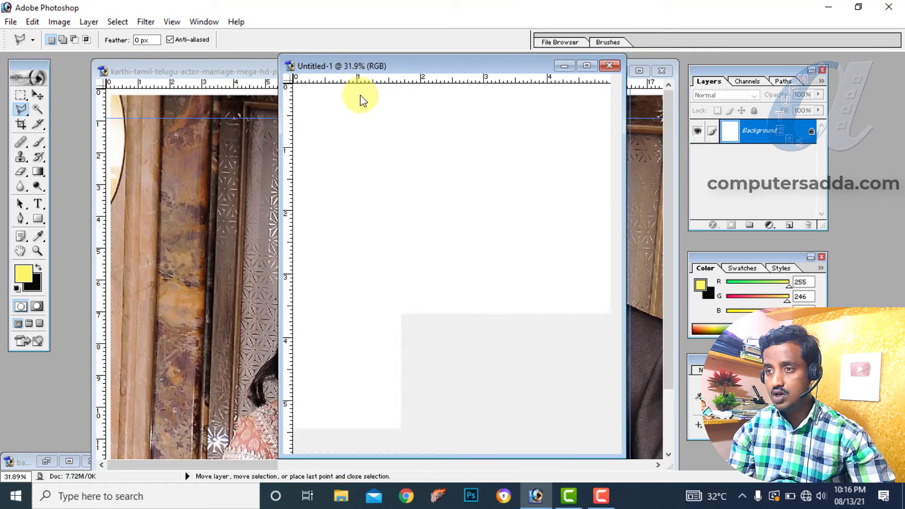
pyautogui.moveTo(437, 80); pyautogui.dragTo(415, 174)
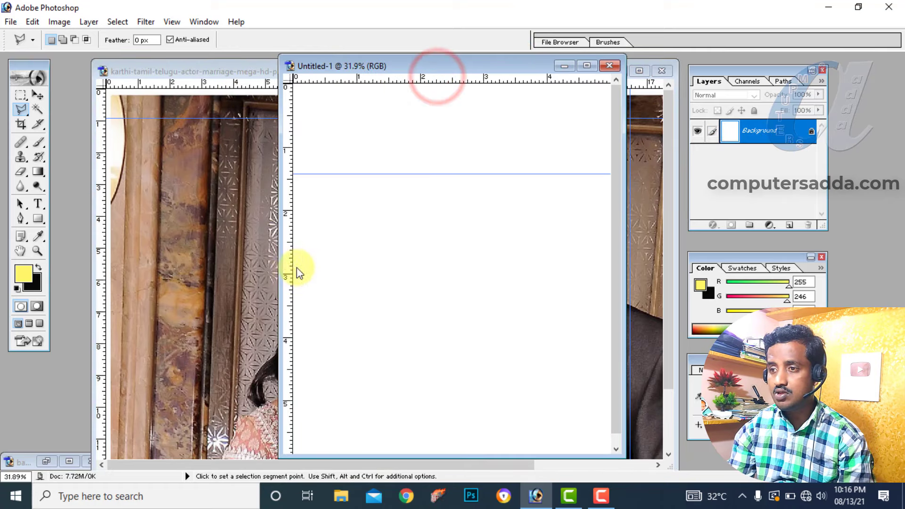
pyautogui.moveTo(288, 274); pyautogui.dragTo(457, 268)
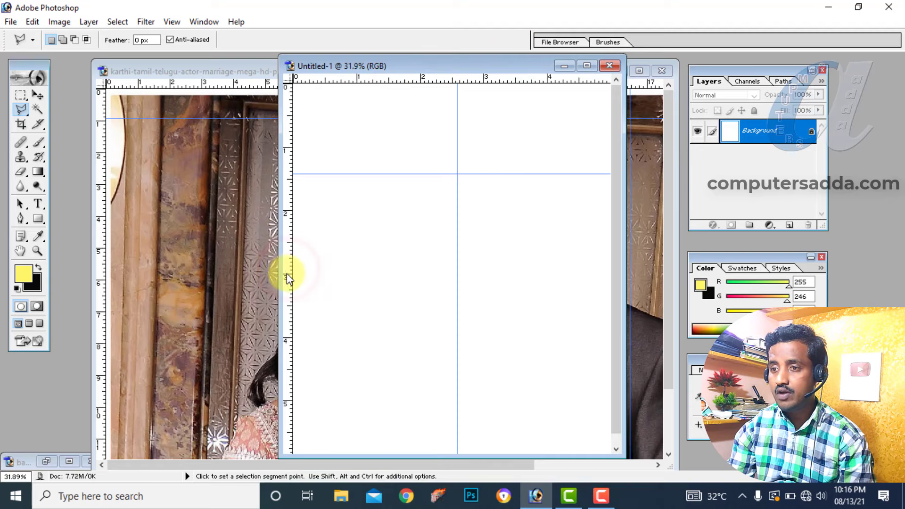
pyautogui.moveTo(288, 275); pyautogui.dragTo(433, 258)
pyautogui.click(427, 260)
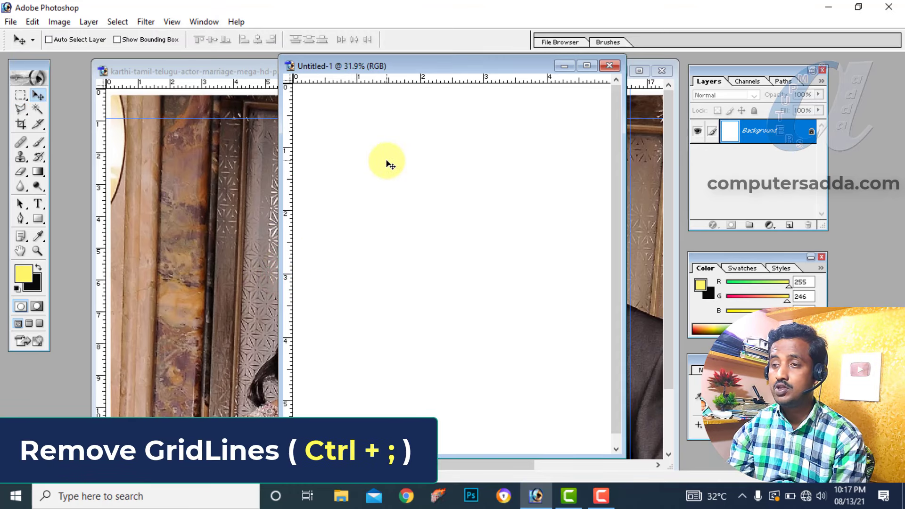
# - Reposition the Untitled-1 window and toggle the guides off with Ctrl+;
pyautogui.moveTo(417, 76); pyautogui.dragTo(378, 273)
pyautogui.hotkey('ctrl', ';')
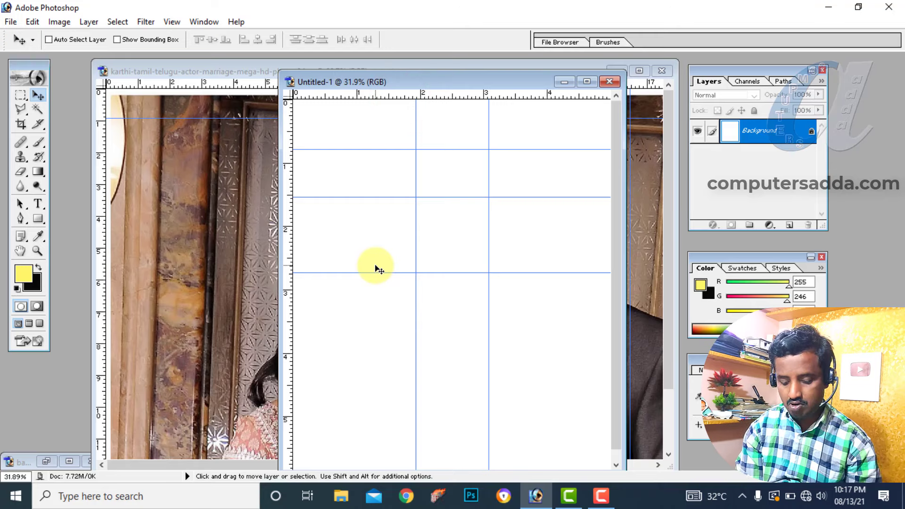
pyautogui.hotkey('ctrl', ';')
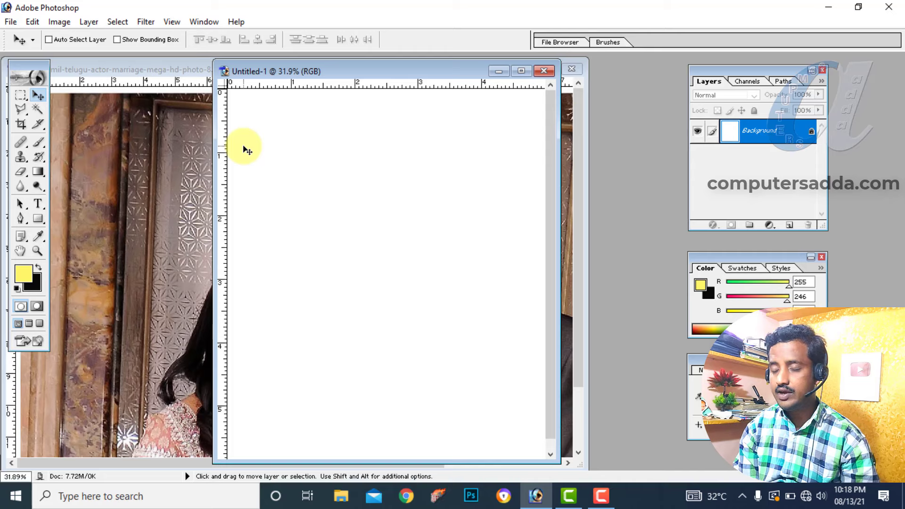
# - Show the grid over Untitled-1 and make the Rectangular Marquee Tool active
pyautogui.hotkey('ctrl', "'")
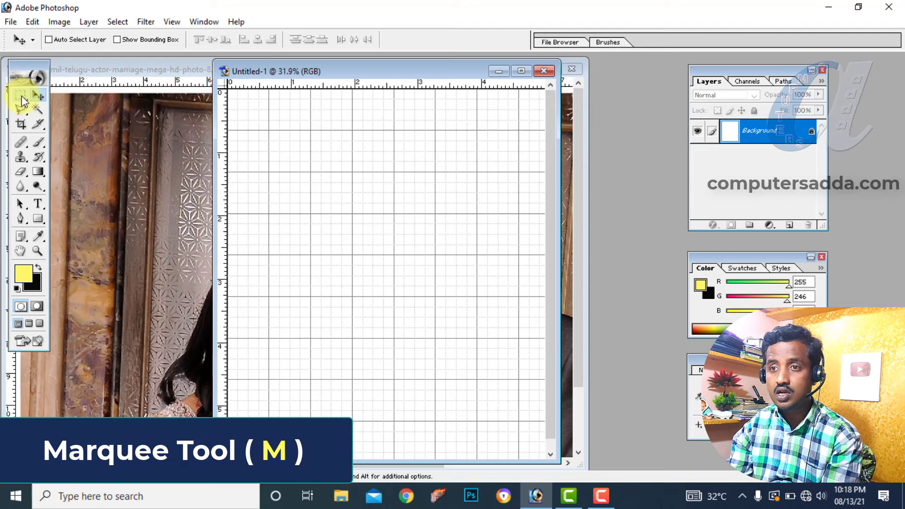
pyautogui.press('m')
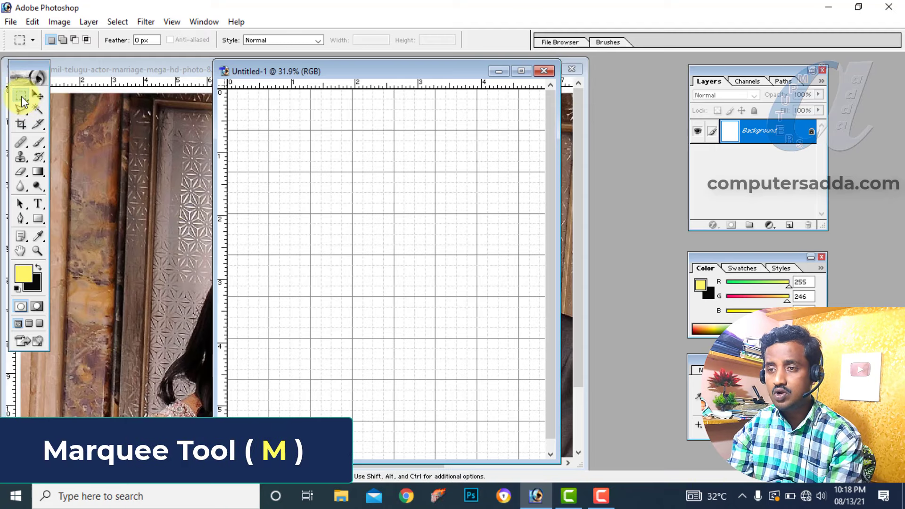
pyautogui.rightClick(21, 94)
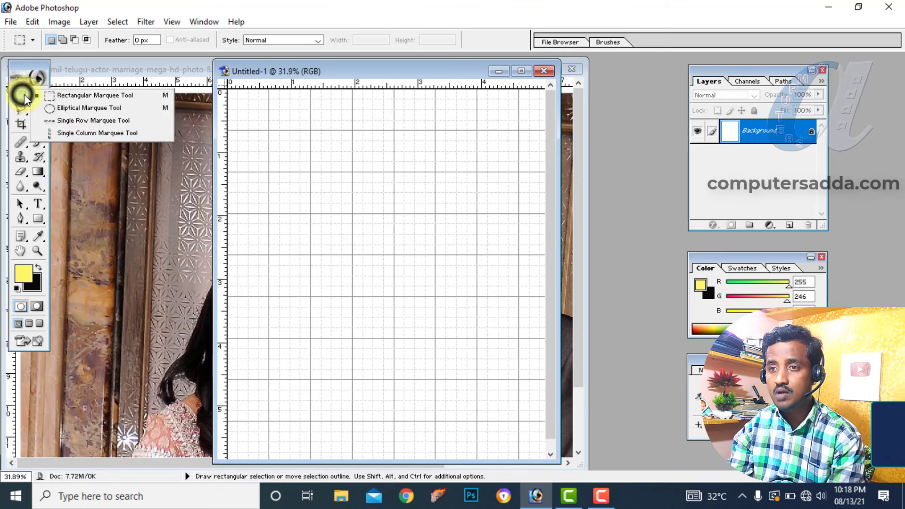
pyautogui.click(64, 94)
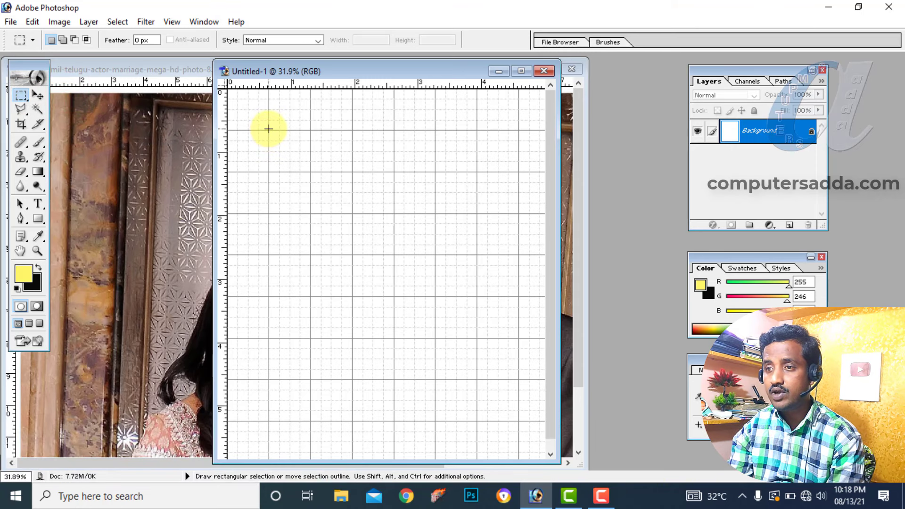
# - Draw a small square selection near the canvas's top-left, then hide the grid
pyautogui.moveTo(268, 130)
pyautogui.mouseDown()
pyautogui.moveTo(338, 210)
pyautogui.moveTo(269, 131)
pyautogui.mouseUp()
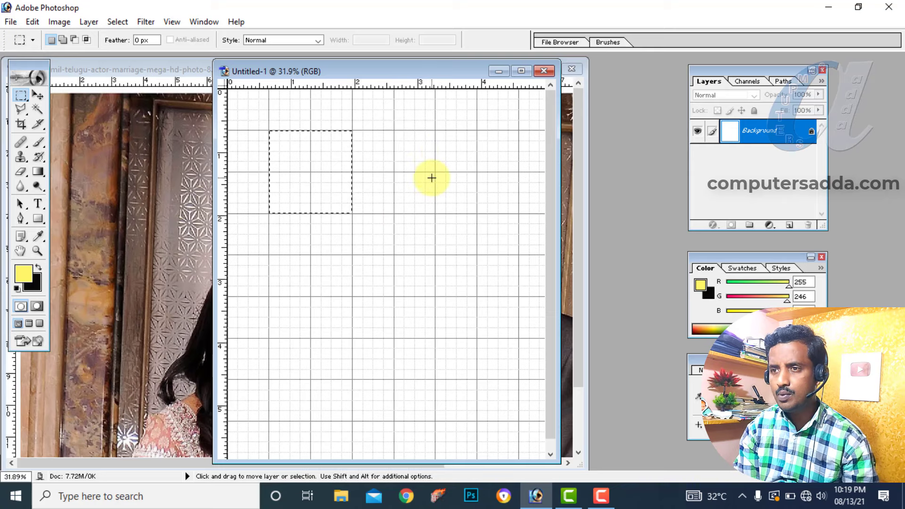
pyautogui.hotkey('ctrl', "'")
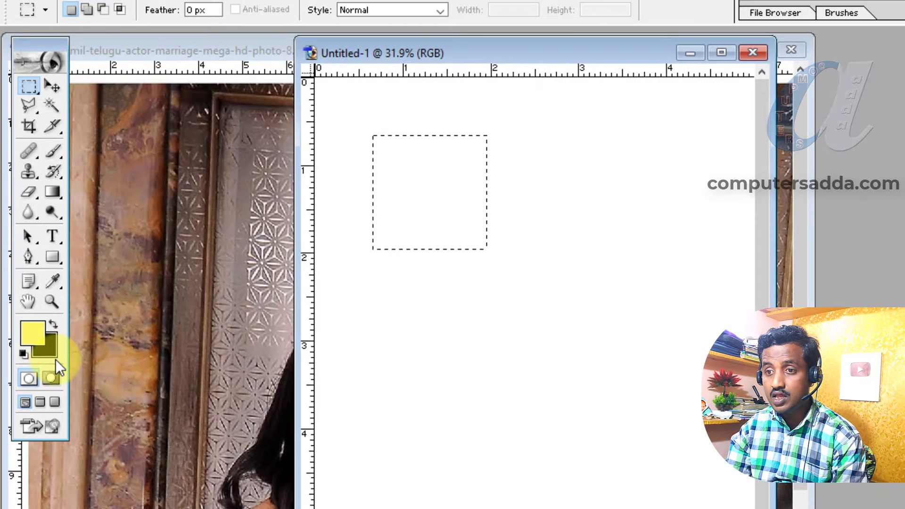
# - Set the foreground colour to pink (H 342, S 76, B 96)
pyautogui.click(30, 335)
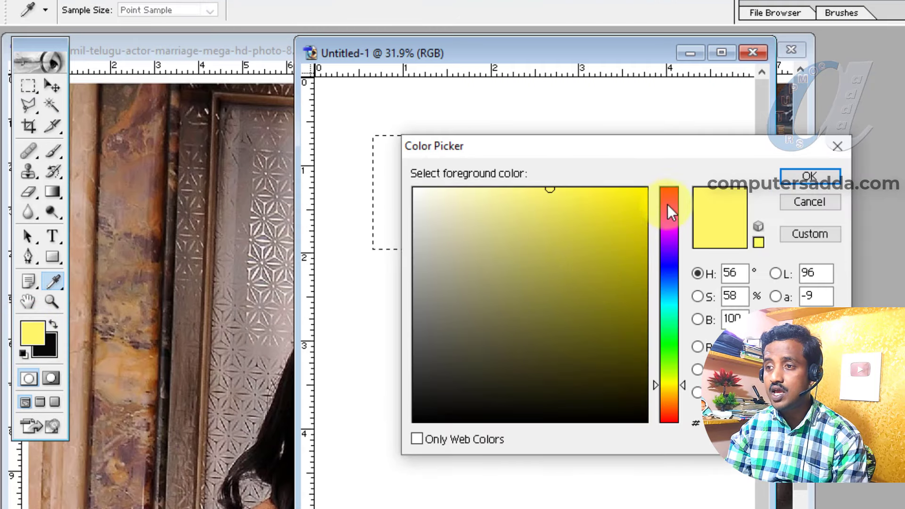
pyautogui.click(669, 200)
pyautogui.click(589, 196)
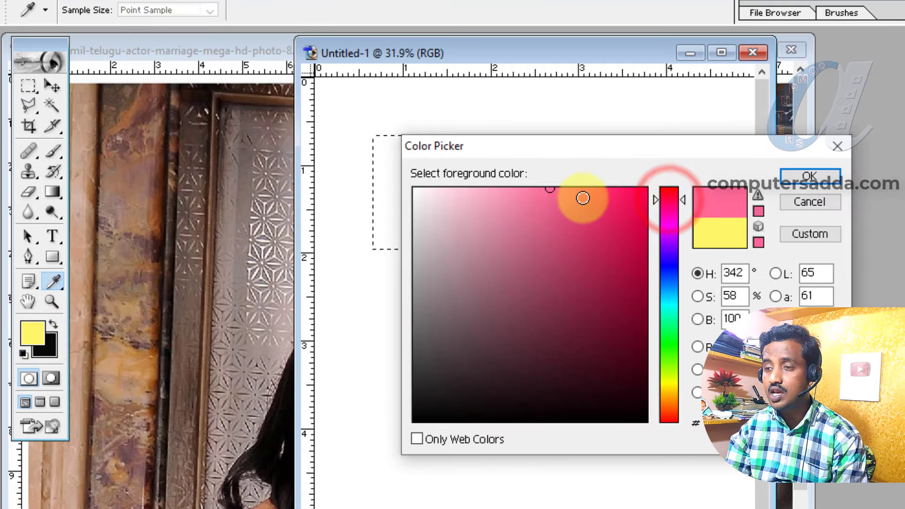
pyautogui.click(809, 179)
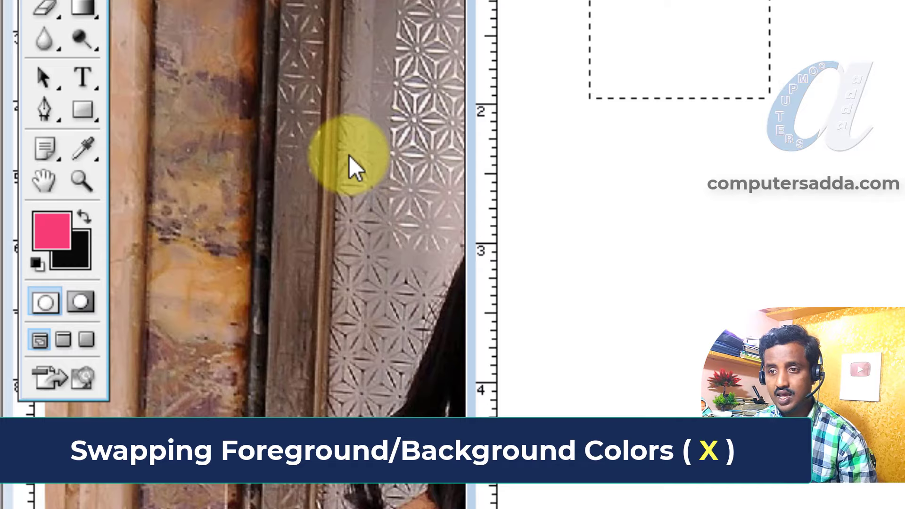
# - Swap foreground and background colours three times, ending with pink in front
pyautogui.press('x')
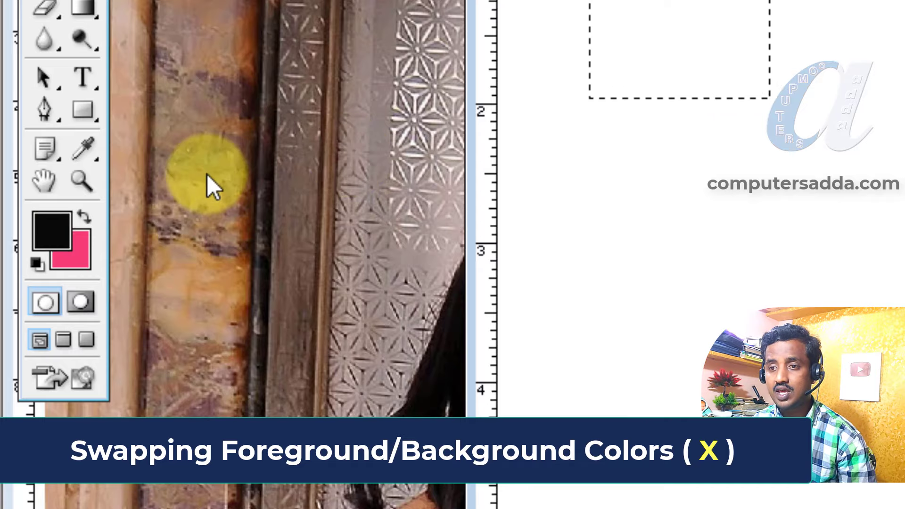
pyautogui.press('x')
pyautogui.press('x')
pyautogui.press('x')
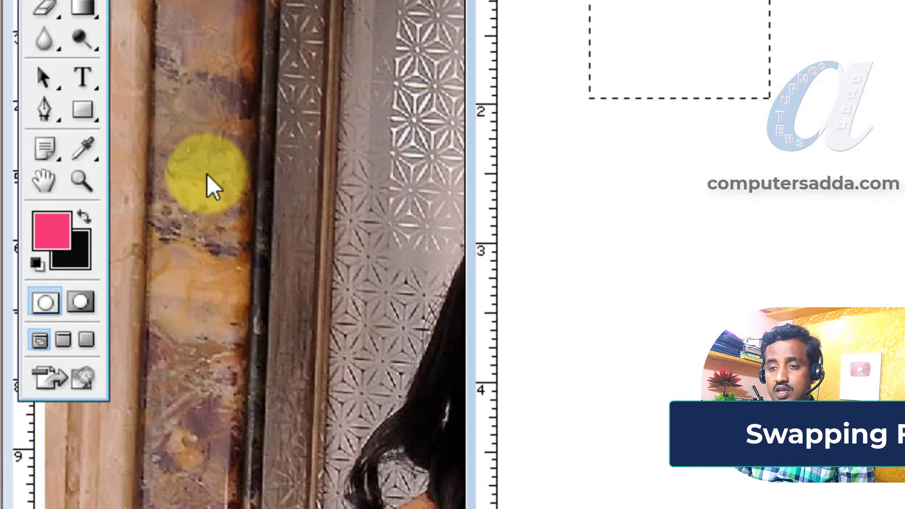
pyautogui.press('x')
pyautogui.press('x')
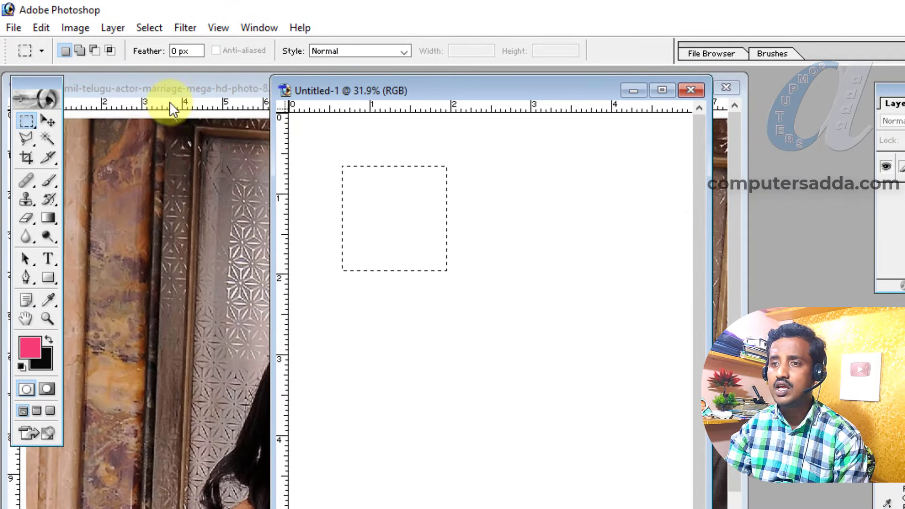
# - Bring the wedding photo forward and fill its whole canvas with pink using Alt+Backspace
pyautogui.click(140, 84)
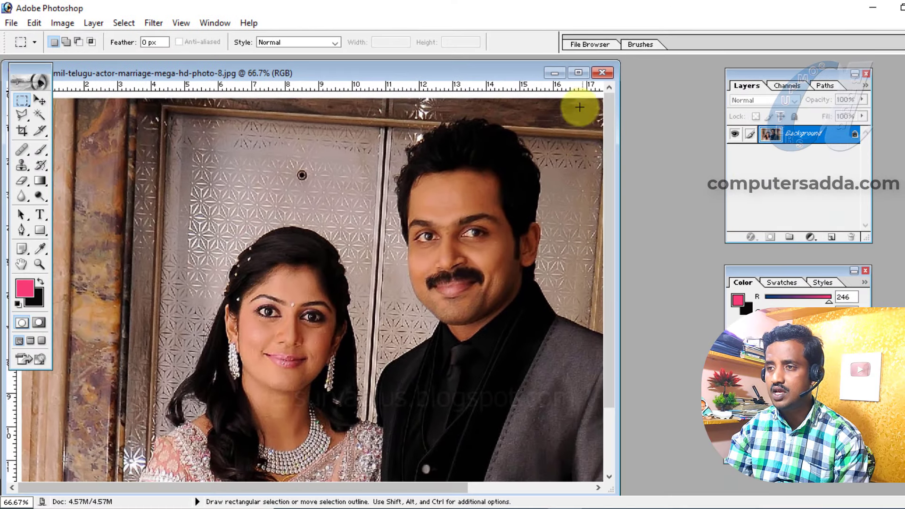
pyautogui.moveTo(283, 73); pyautogui.dragTo(202, 67)
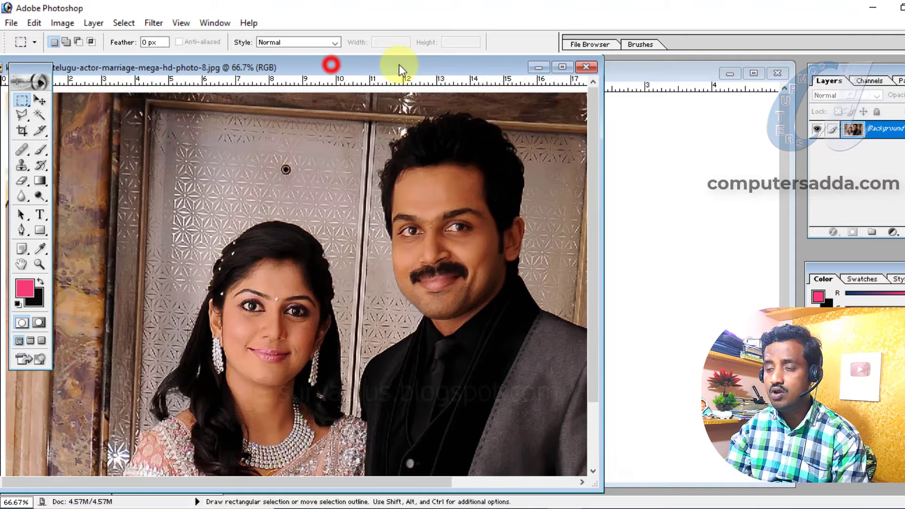
pyautogui.moveTo(332, 66); pyautogui.dragTo(428, 63)
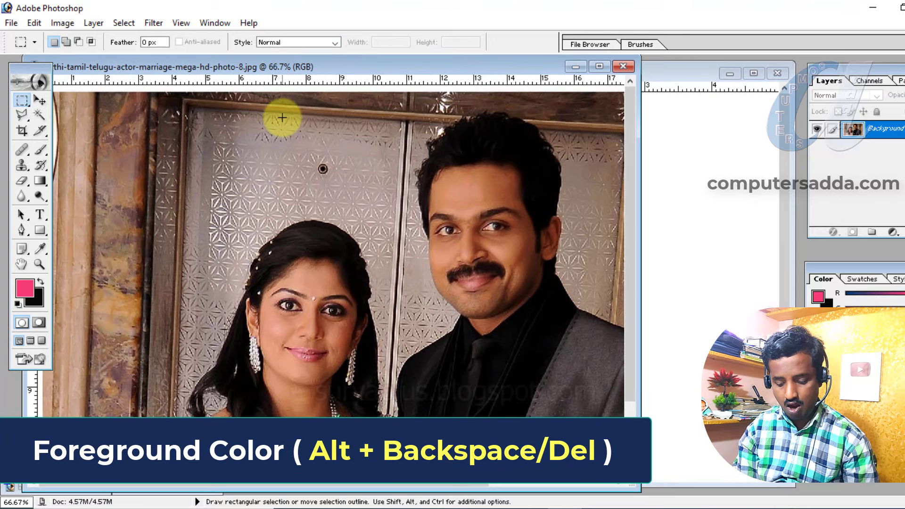
pyautogui.hotkey('alt', 'BackSpace')
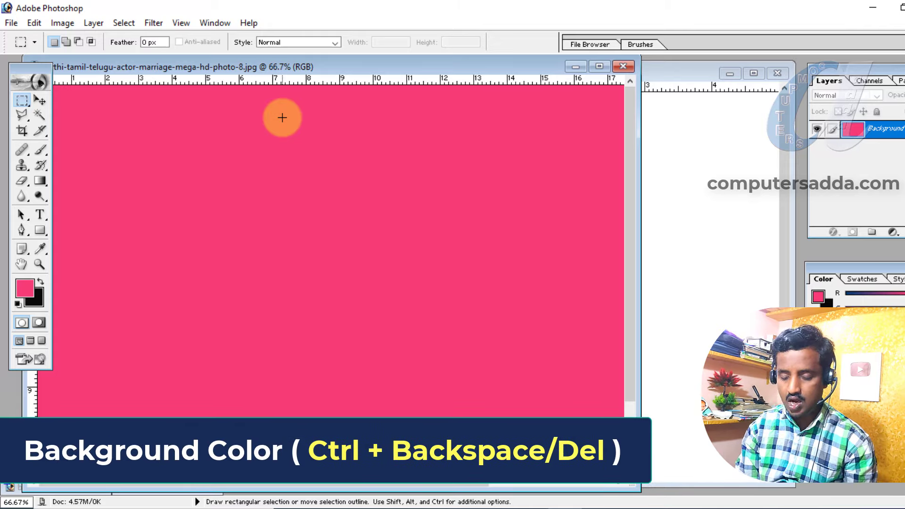
# - Fill the photo black, then pink, then black again, and bring Untitled-1 back to front
pyautogui.hotkey('ctrl', 'BackSpace')
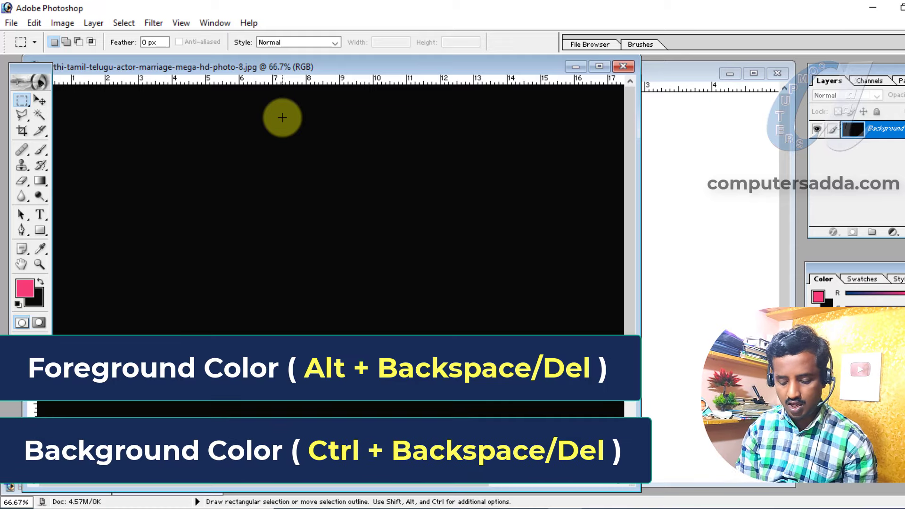
pyautogui.hotkey('alt', 'BackSpace')
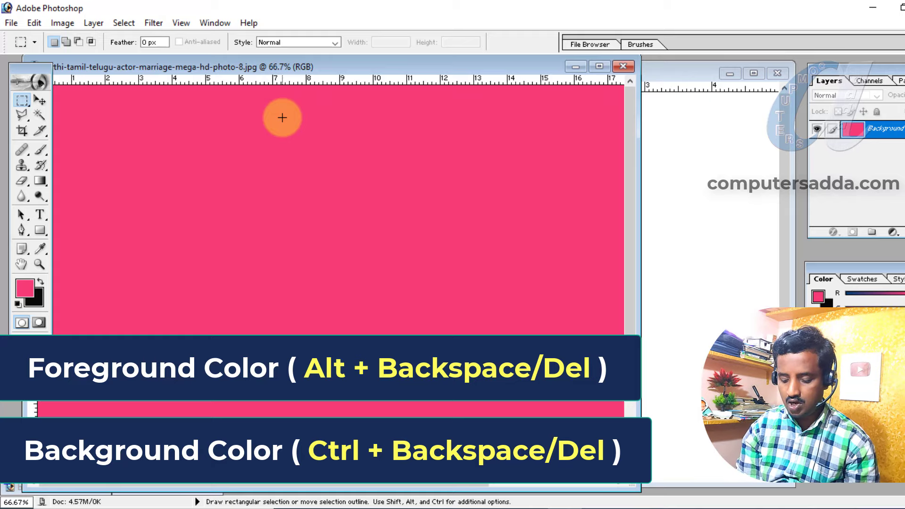
pyautogui.hotkey('ctrl', 'BackSpace')
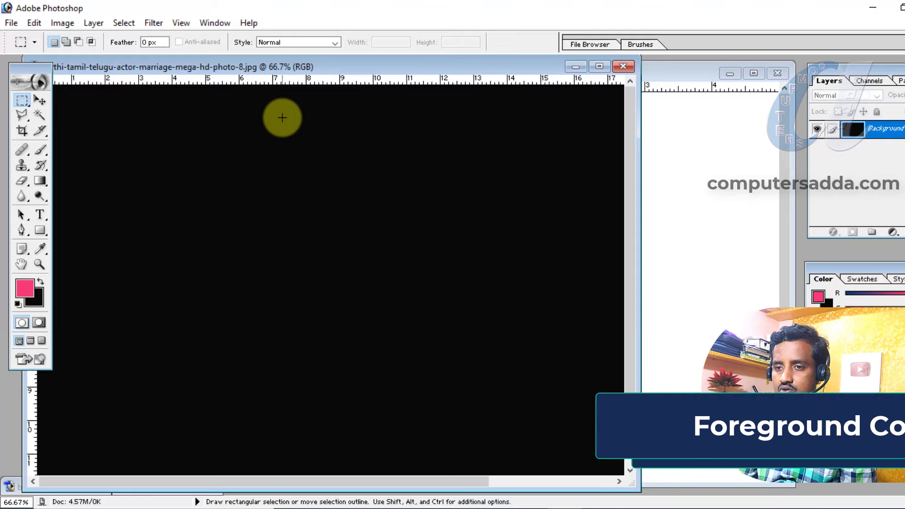
pyautogui.click(679, 172)
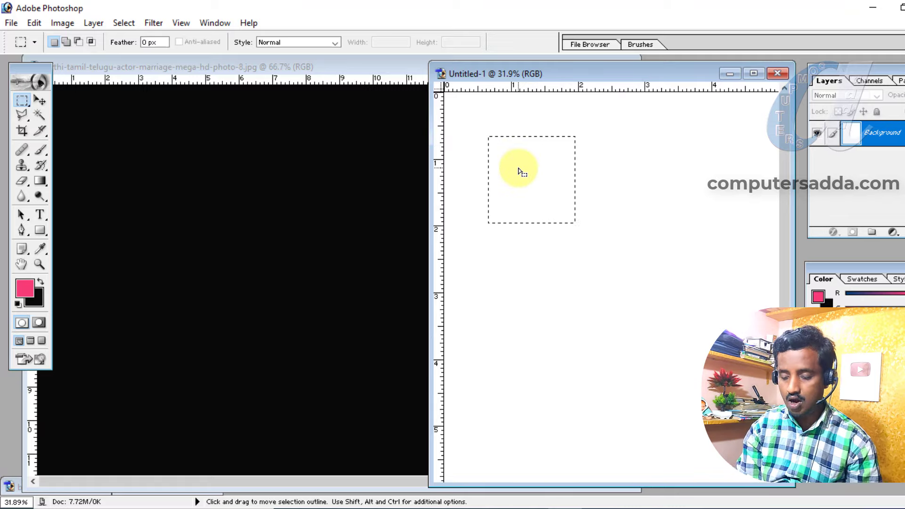
# - Fill the square selection pink then black, then fill the whole Untitled-1 canvas pink
pyautogui.hotkey('alt', 'BackSpace')
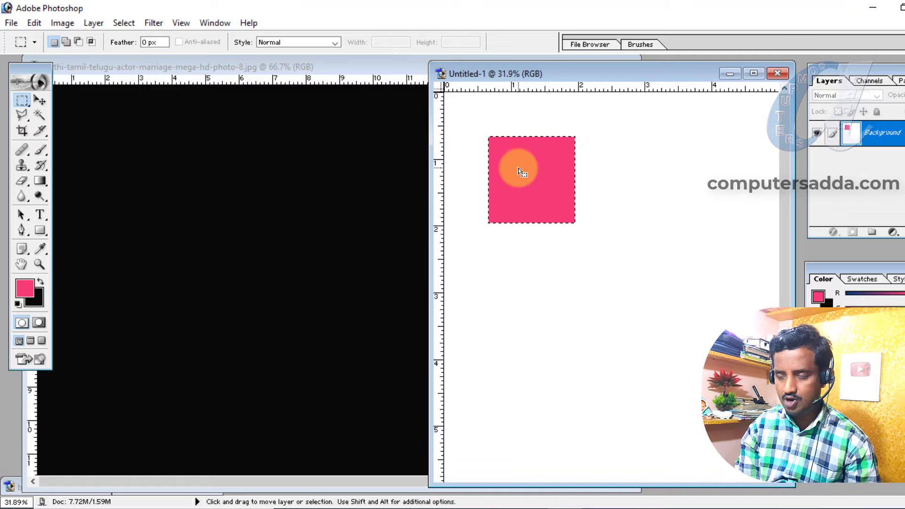
pyautogui.hotkey('ctrl', 'BackSpace')
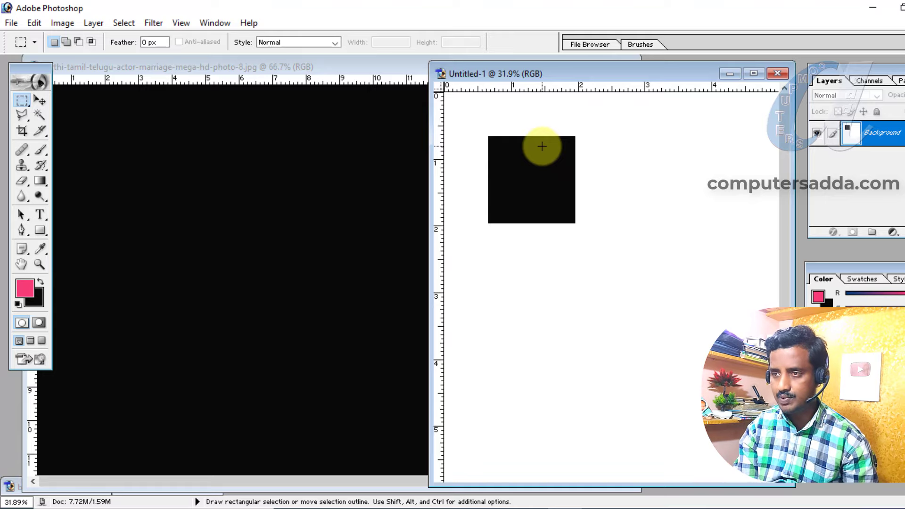
pyautogui.press('alt')
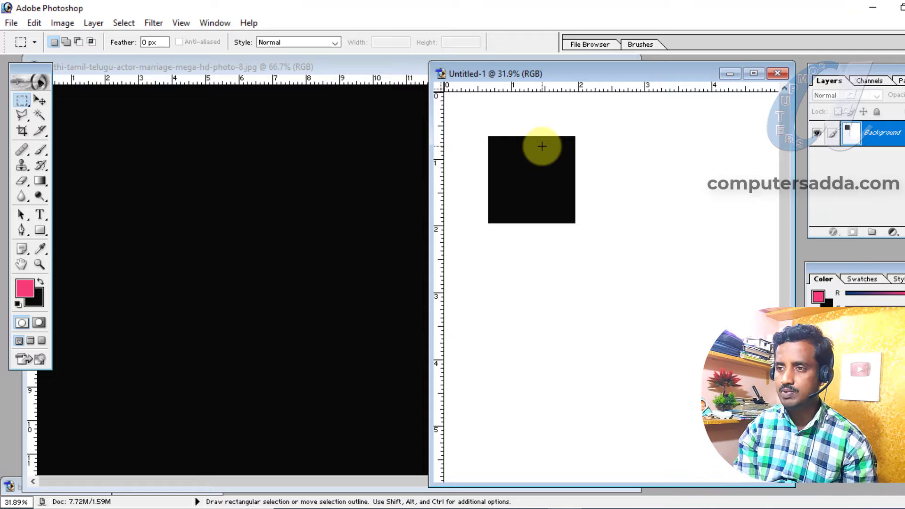
pyautogui.hotkey('alt', 'BackSpace')
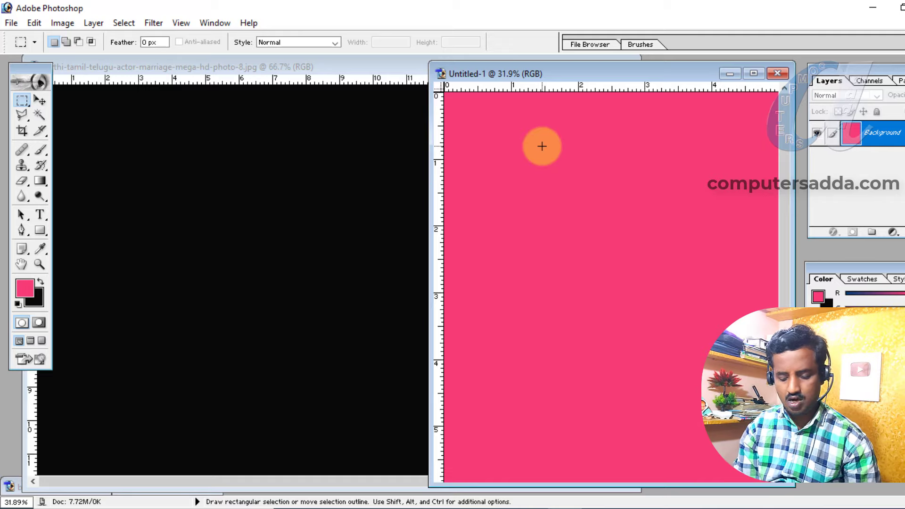
# - Fill Untitled-1 black, mark a rectangle, and switch briefly to the photo and back
pyautogui.hotkey('ctrl', 'BackSpace')
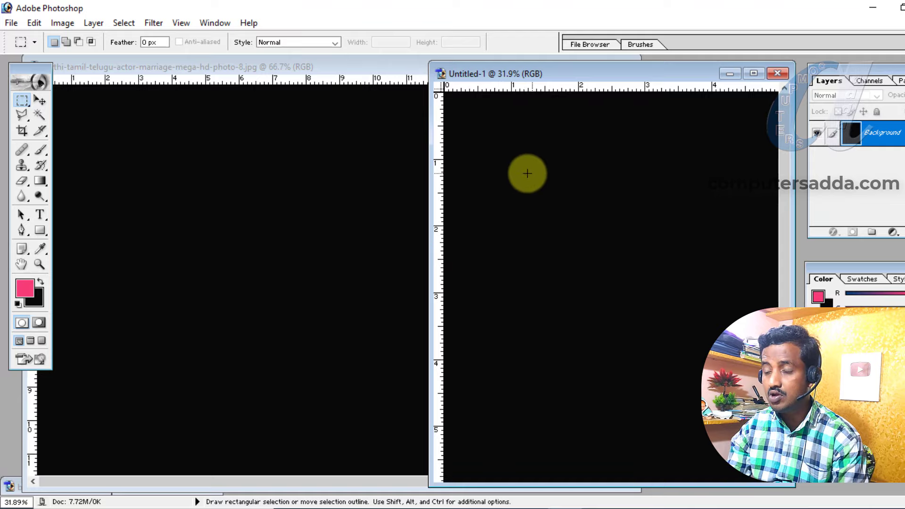
pyautogui.moveTo(512, 174); pyautogui.dragTo(671, 333)
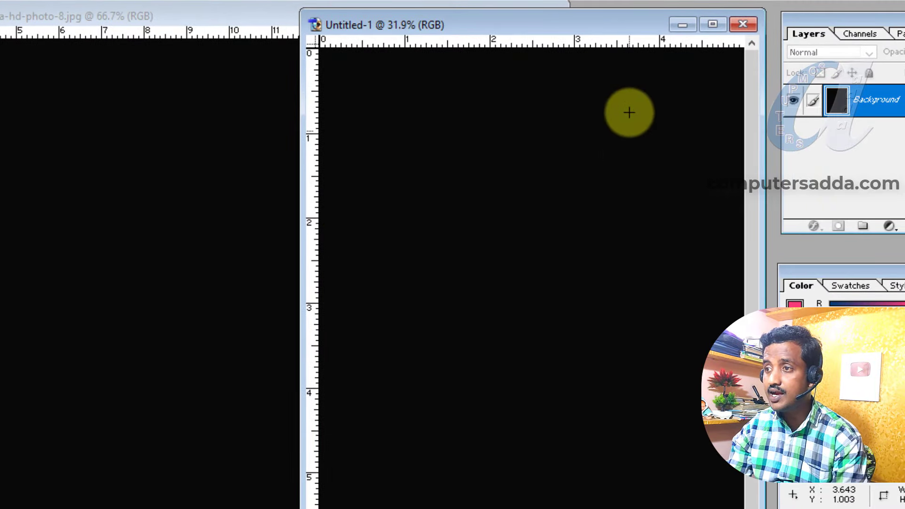
pyautogui.click(13, 15)
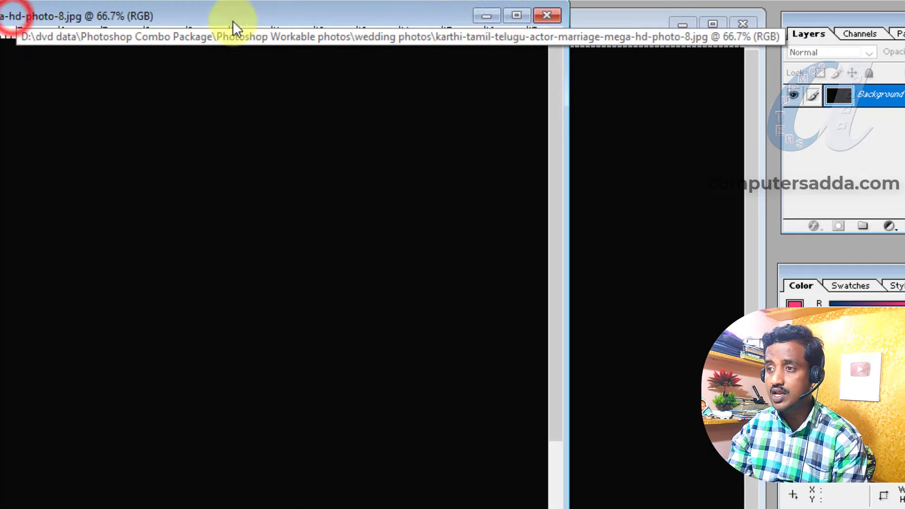
pyautogui.click(623, 31)
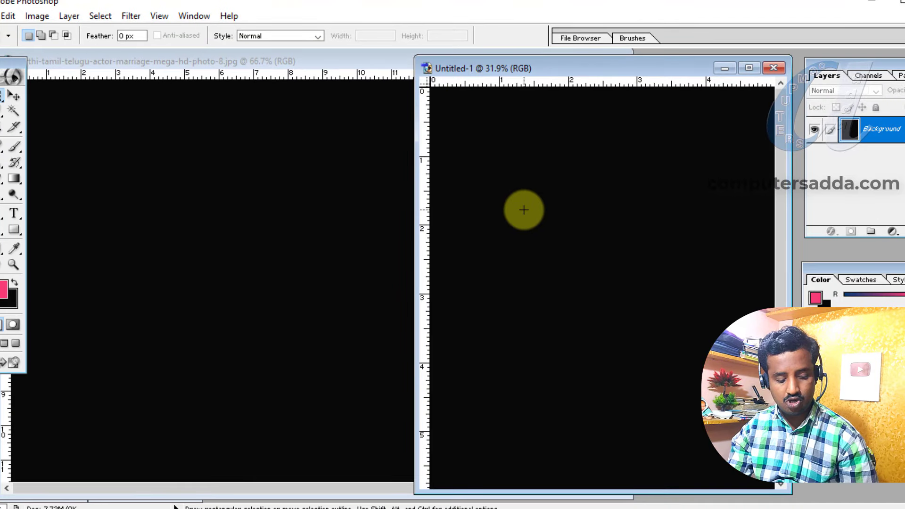
# - Select all of Untitled-1, zoom out, and move the photo window to the right
pyautogui.hotkey('ctrl', 'a')
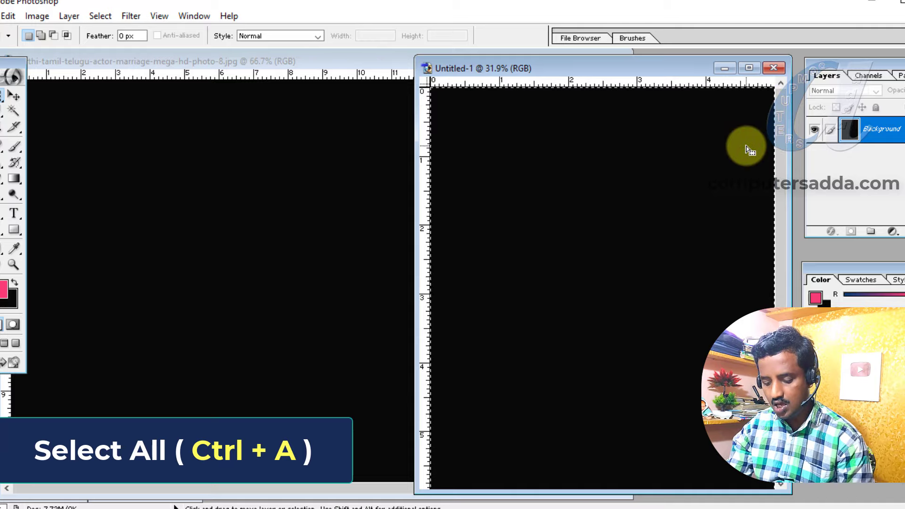
pyautogui.hotkey('ctrl', '-')
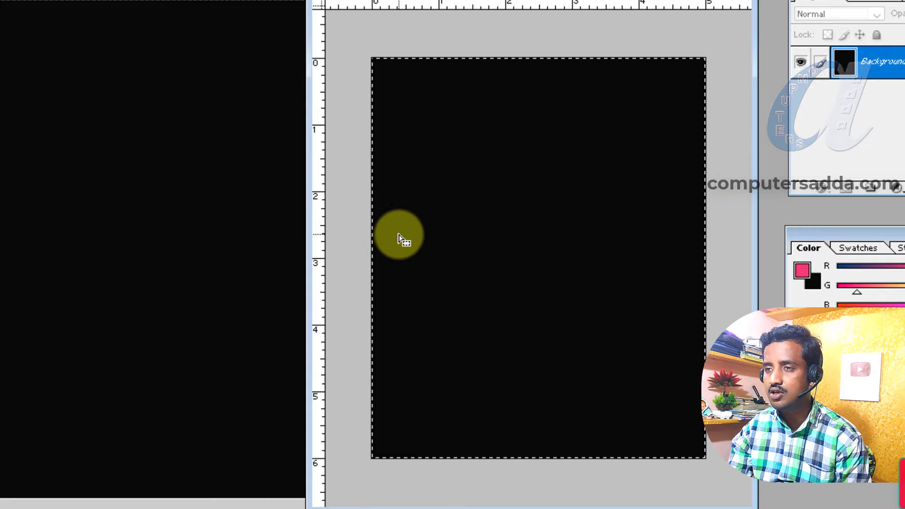
pyautogui.click(307, 37)
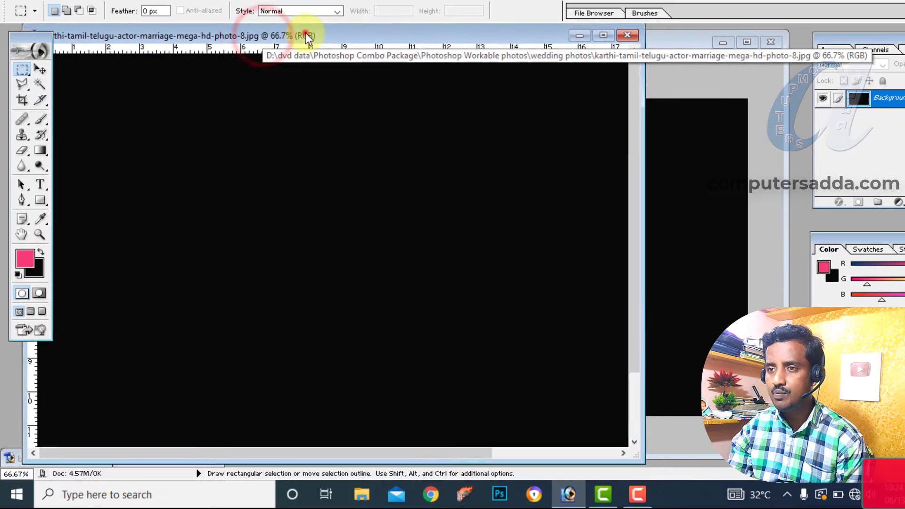
pyautogui.moveTo(306, 37); pyautogui.dragTo(399, 37)
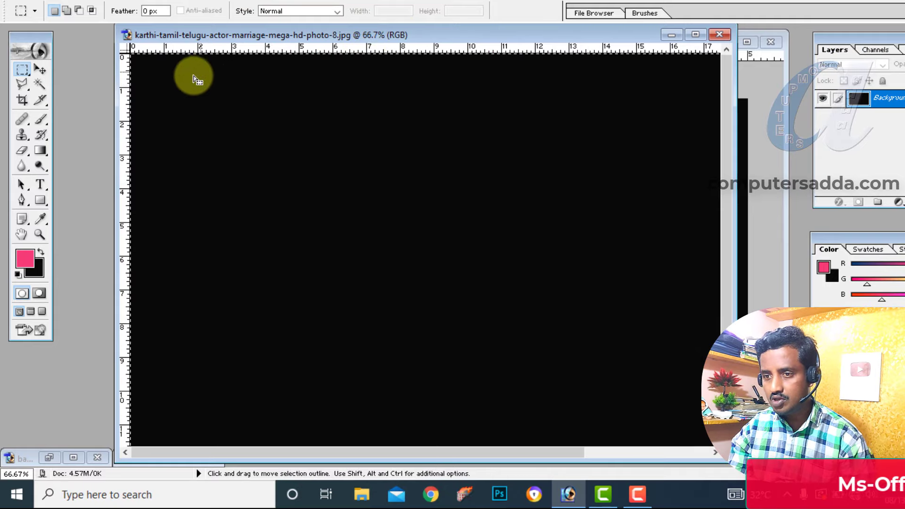
# - Zoom the photo out to 50% and return to Untitled-1
pyautogui.press('ctrl')
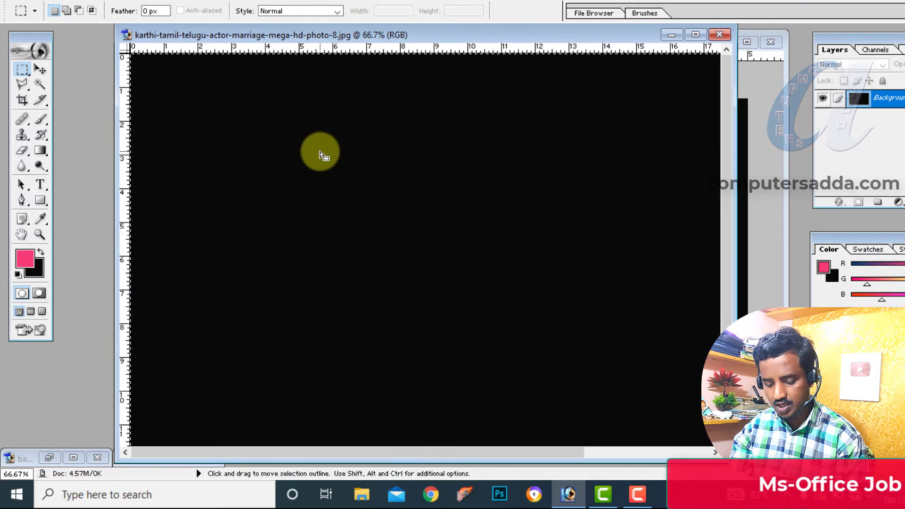
pyautogui.hotkey('ctrl', '-')
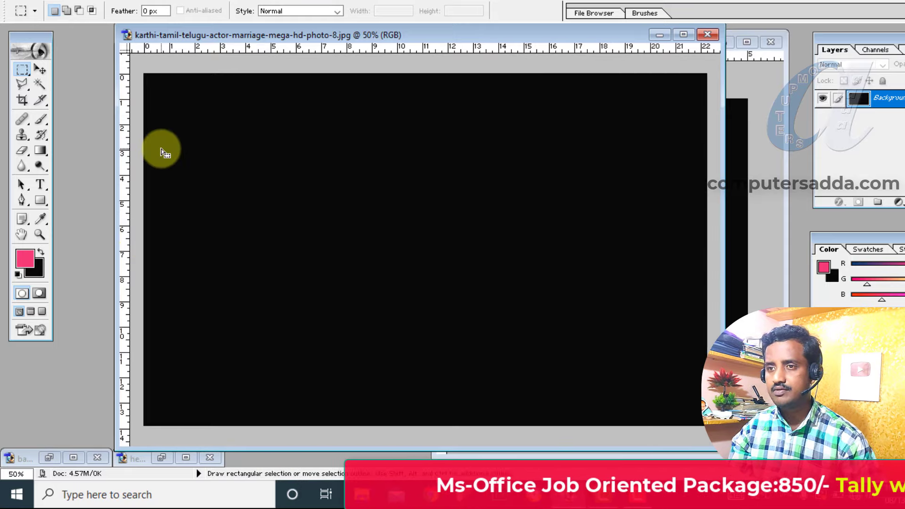
pyautogui.hotkey('ctrl', 'n')
pyautogui.press('Return')
# - Mark an upper-middle rectangle, deselect and reselect it, then fill it pink and undo
pyautogui.moveTo(420, 150); pyautogui.dragTo(540, 293)
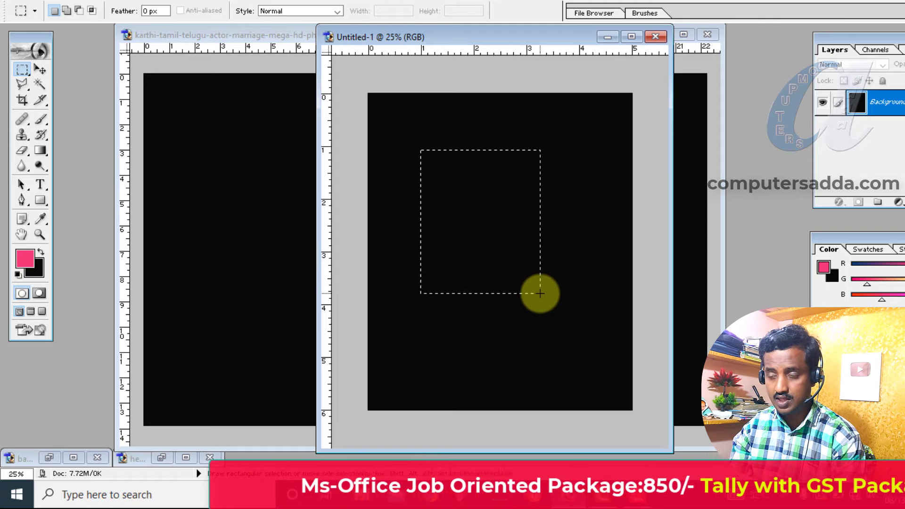
pyautogui.click(447, 171)
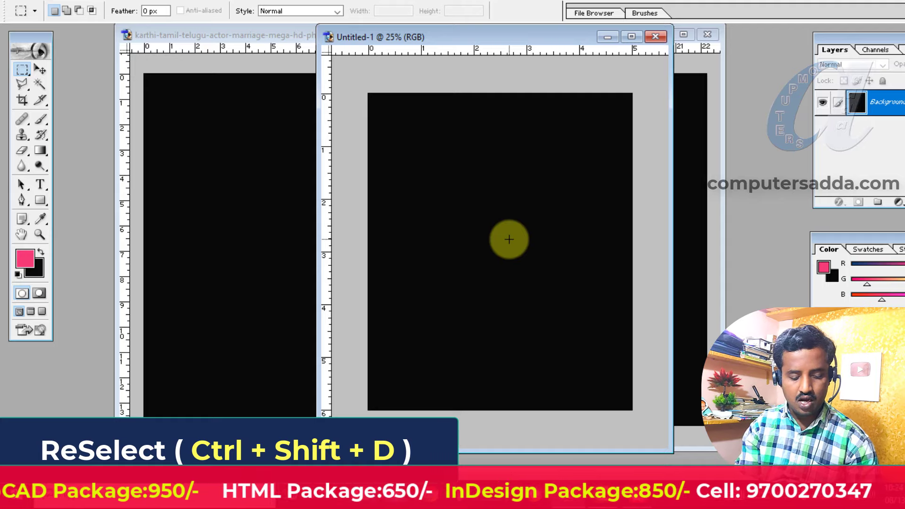
pyautogui.hotkey('ctrl', 'shift', 'd')
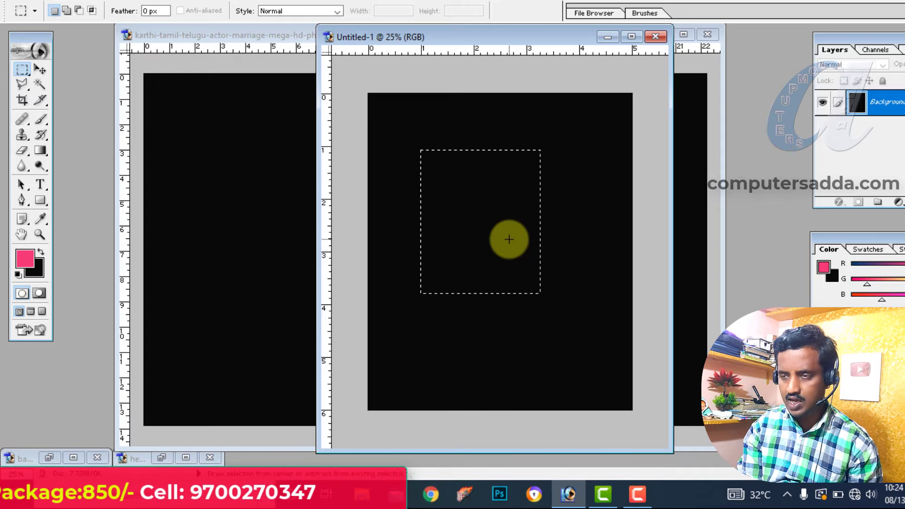
pyautogui.hotkey('alt', 'BackSpace')
pyautogui.hotkey('ctrl', 'z')
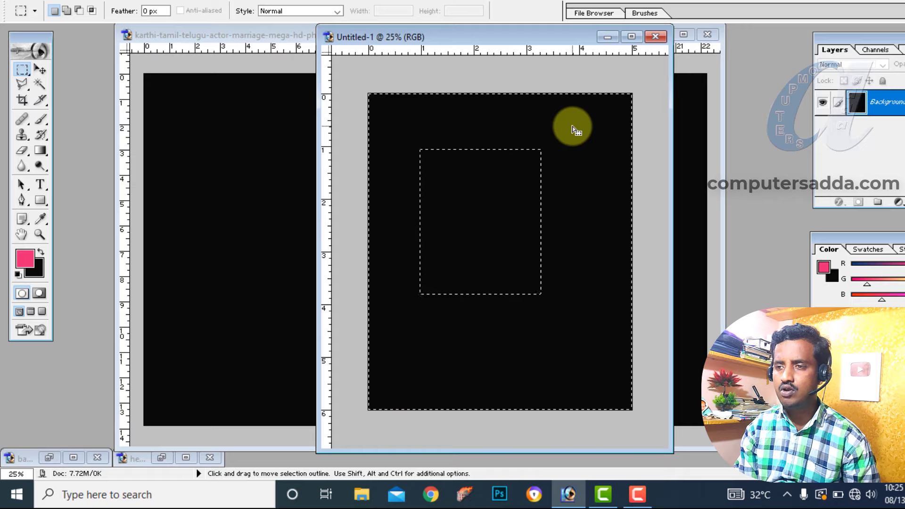
# - Fill the canvas around the black rectangle pink, then reselect only the black rectangle
pyautogui.hotkey('alt', 'BackSpace')
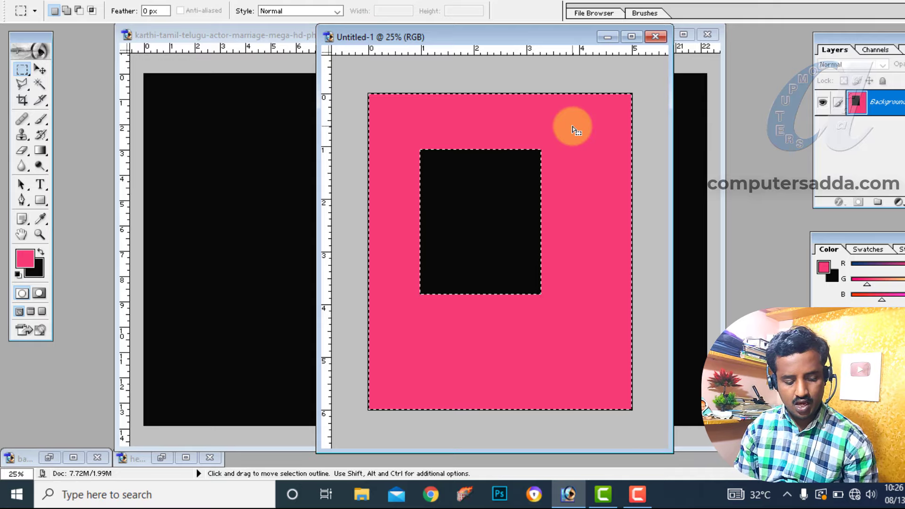
pyautogui.press('ctrl')
pyautogui.hotkey('ctrl', 'shift', 'i')
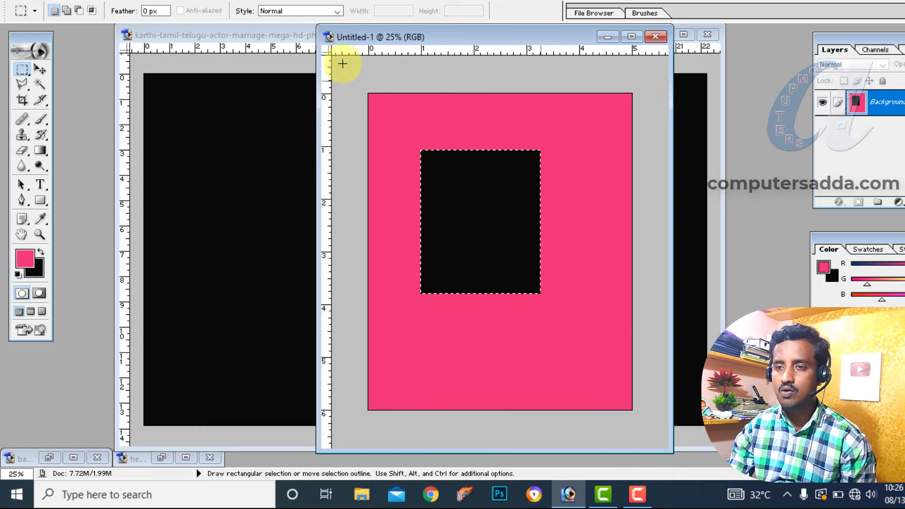
# - Set the foreground colour to yellow, fill the selected rectangle with it, and deselect
pyautogui.click(22, 261)
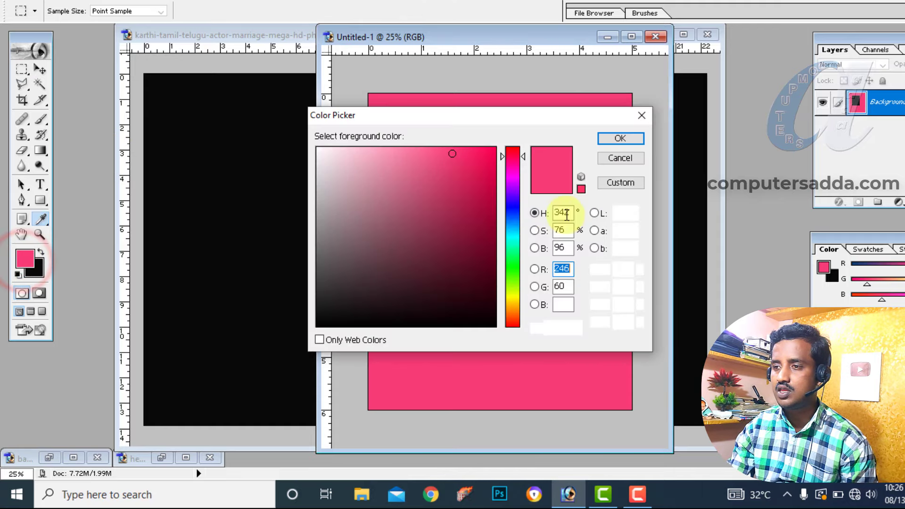
pyautogui.click(510, 301)
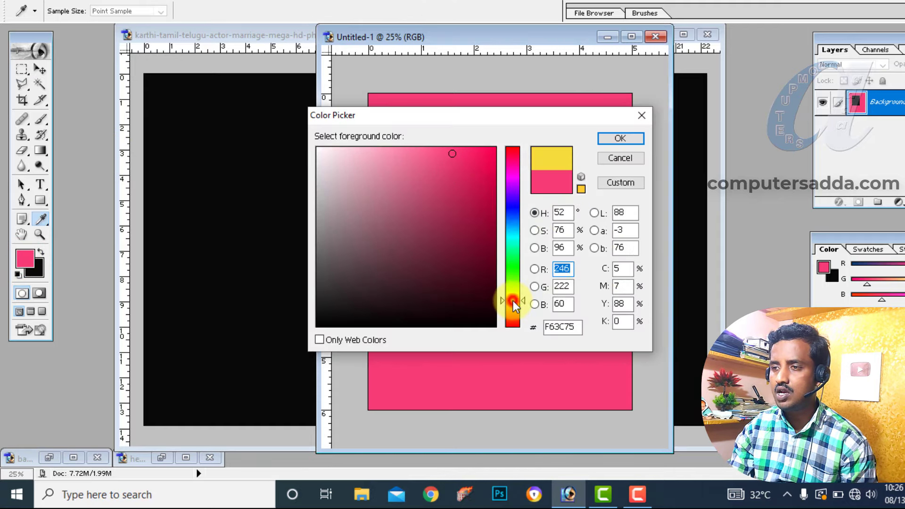
pyautogui.click(633, 139)
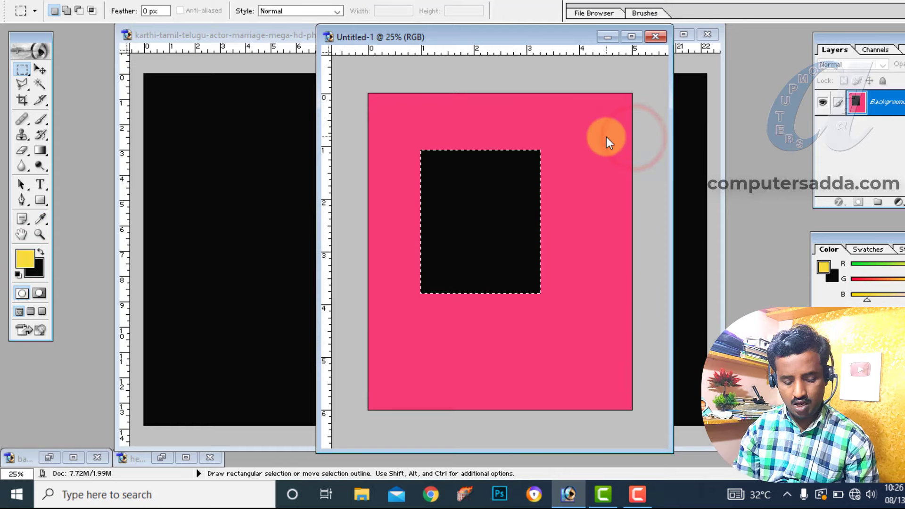
pyautogui.press('alt')
pyautogui.hotkey('alt', 'BackSpace')
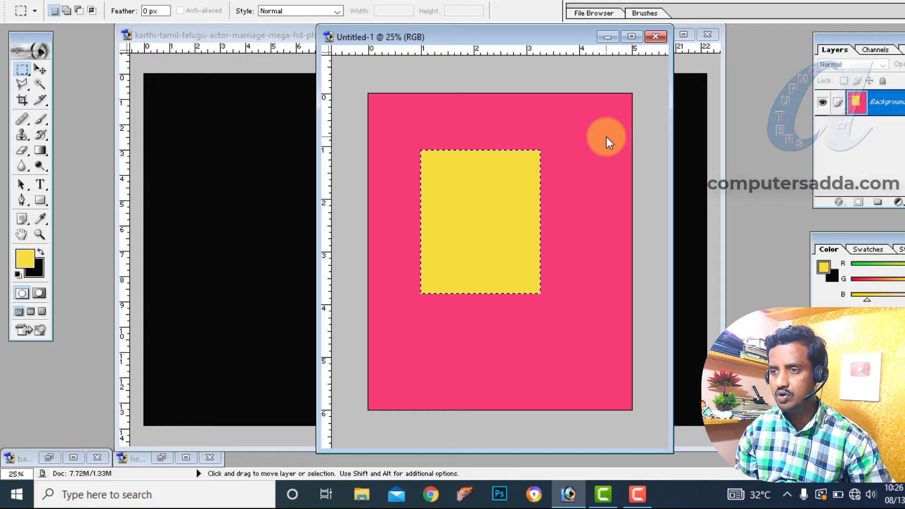
pyautogui.hotkey('ctrl', 'd')
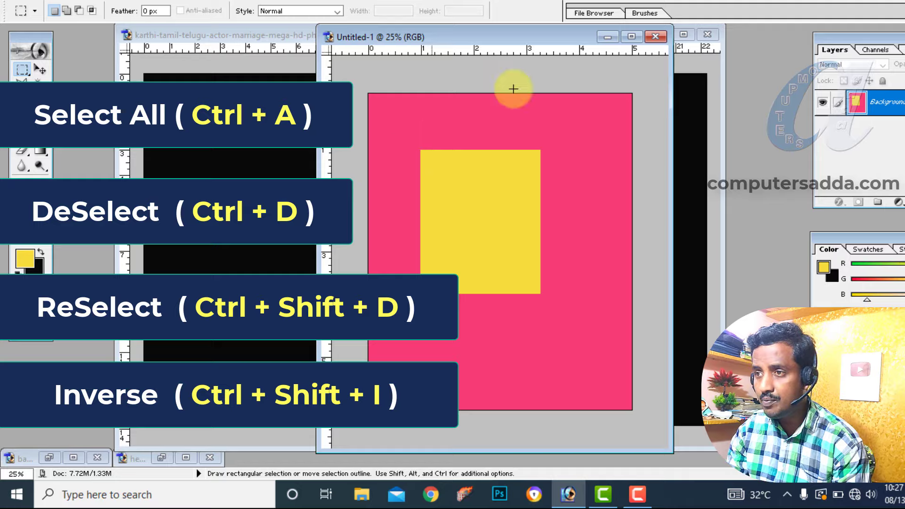
# - Step back five history states with Ctrl+Alt+Z, undoing the yellow and pink fills
pyautogui.moveTo(500, 38)
pyautogui.mouseDown()
pyautogui.moveTo(452, 46)
pyautogui.moveTo(482, 59)
pyautogui.moveTo(482, 45)
pyautogui.mouseUp()
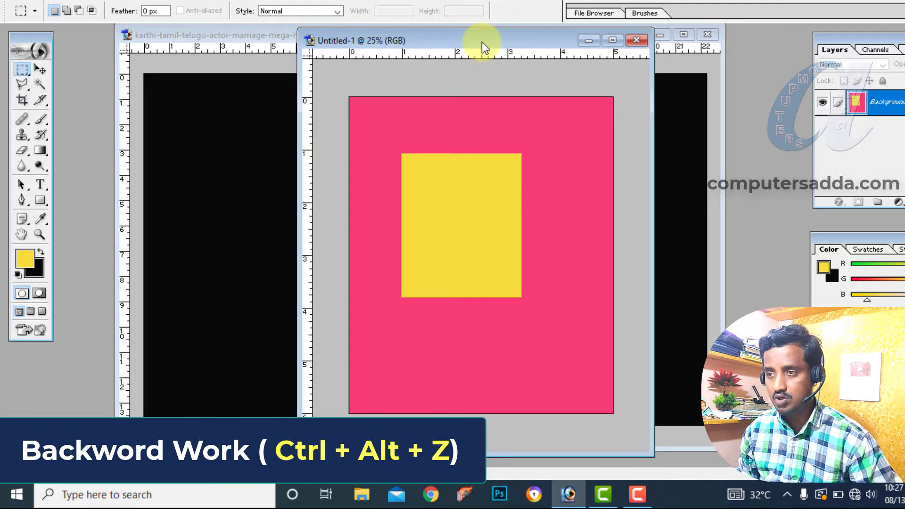
pyautogui.hotkey('ctrl', 'alt', 'z')
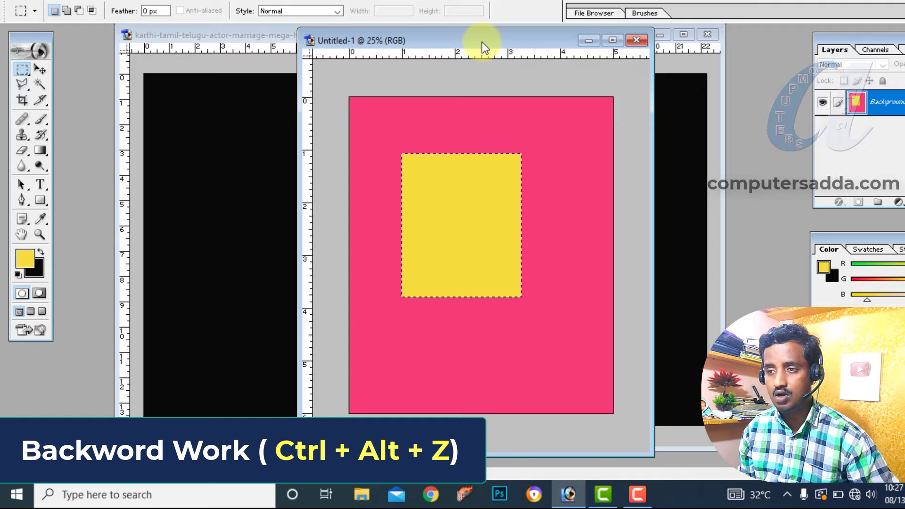
pyautogui.hotkey('ctrl', 'alt', 'z')
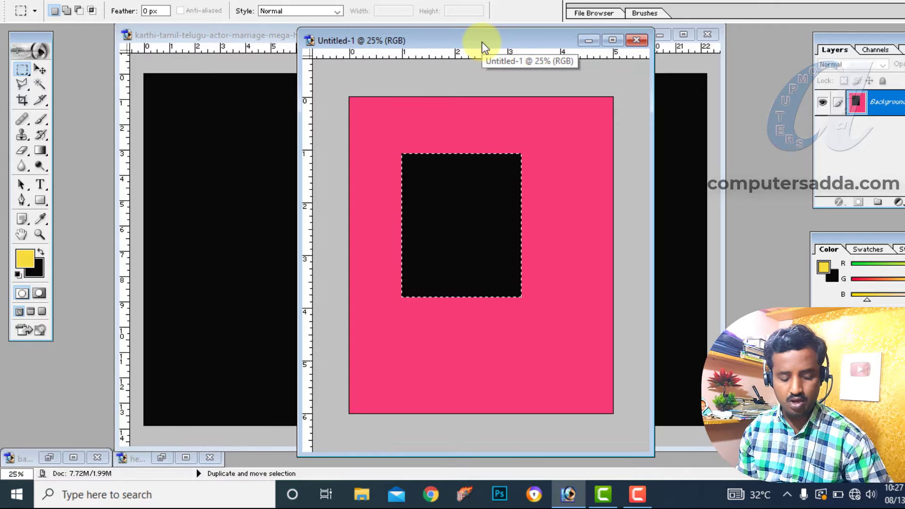
pyautogui.hotkey('ctrl', 'alt', 'z')
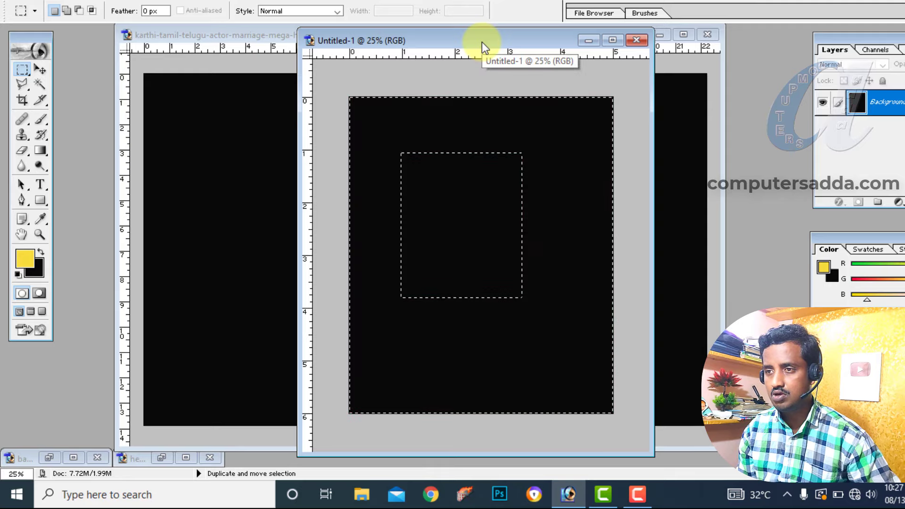
pyautogui.hotkey('ctrl', 'alt', 'z')
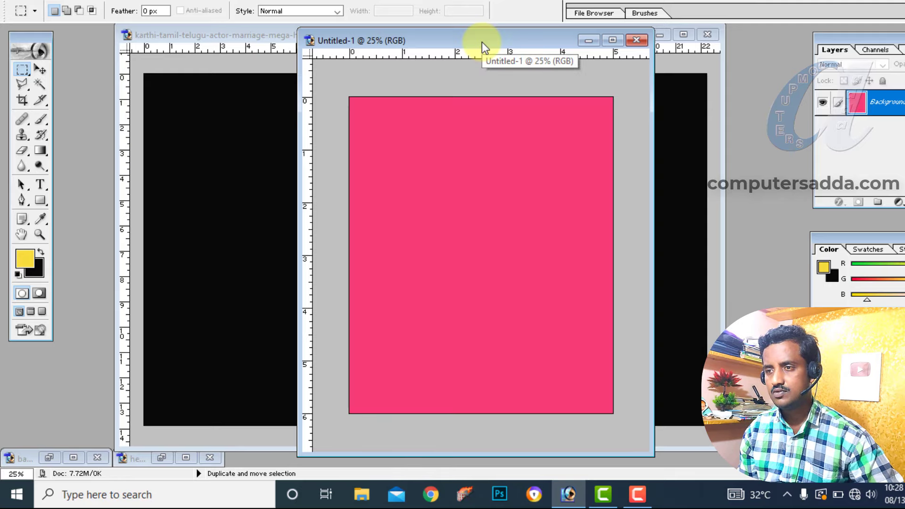
pyautogui.hotkey('ctrl', 'alt', 'z')
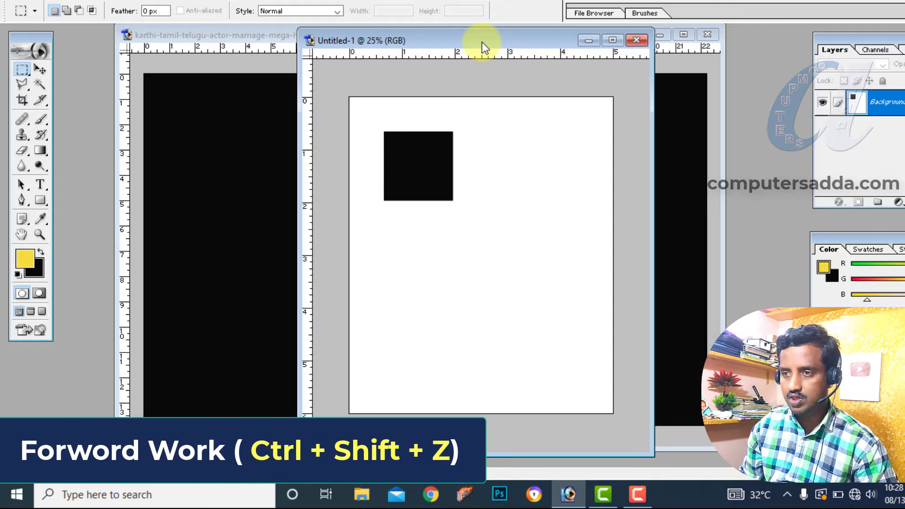
# - Step forward three history states with Ctrl+Shift+Z to restore the fills
pyautogui.hotkey('ctrl', 'shift', 'z')
pyautogui.hotkey('ctrl', 'shift', 'z')
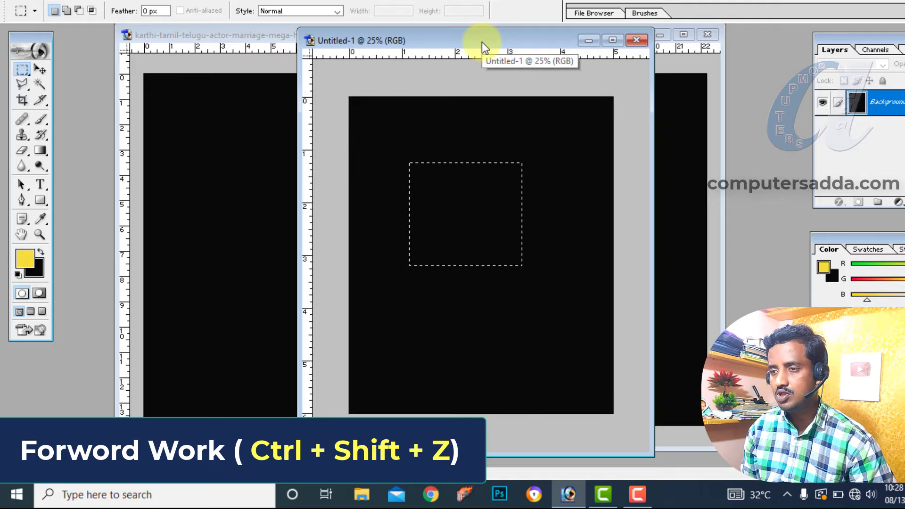
pyautogui.hotkey('ctrl', 'shift', 'z')
pyautogui.hotkey('ctrl', 'shift', 'z')
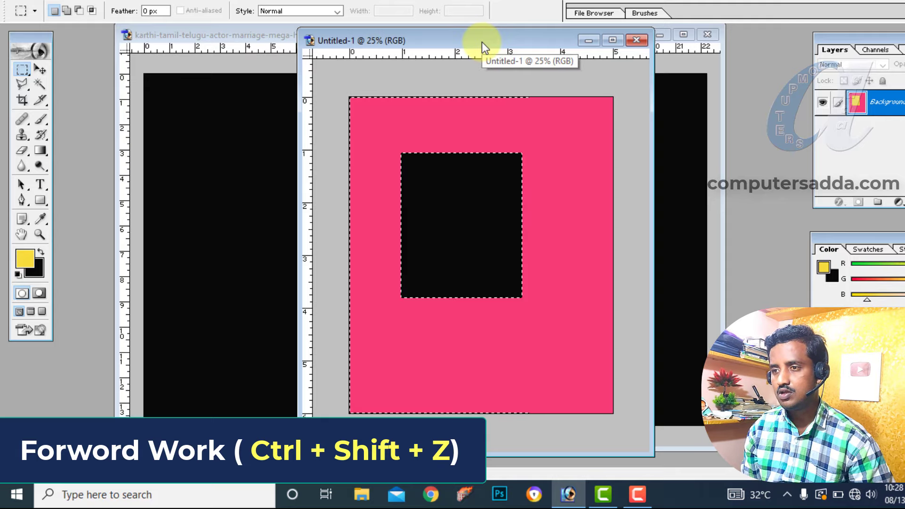
pyautogui.hotkey('ctrl', 'shift', 'z')
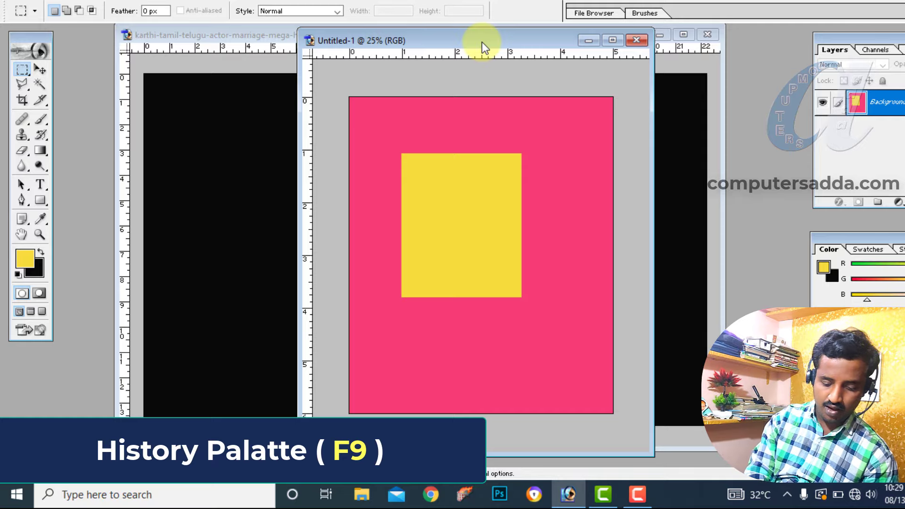
# - Show the enlarged History palette and revisit the first selection and both Fill states
pyautogui.press('F9')
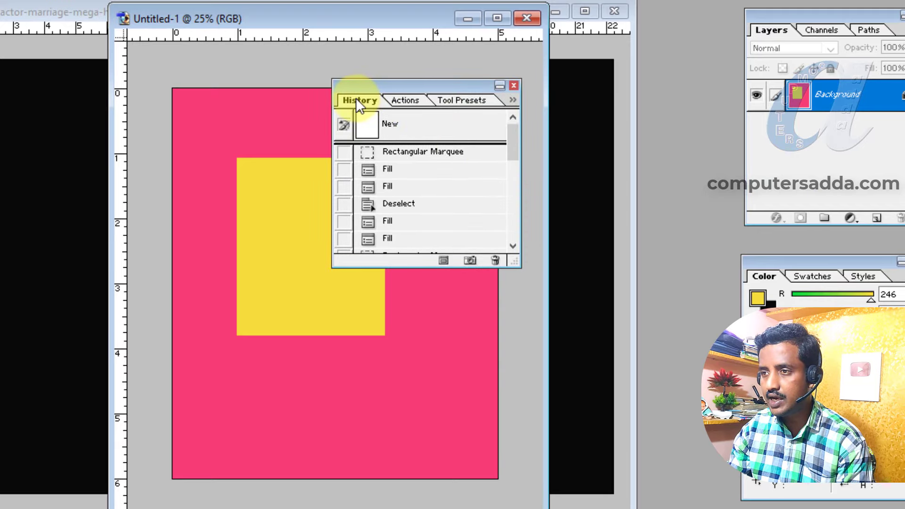
pyautogui.moveTo(517, 266); pyautogui.dragTo(658, 490)
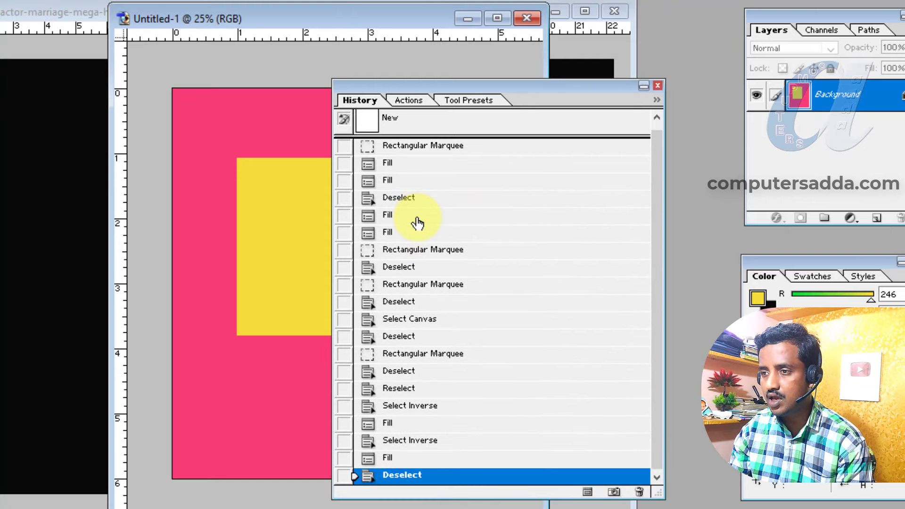
pyautogui.click(417, 152)
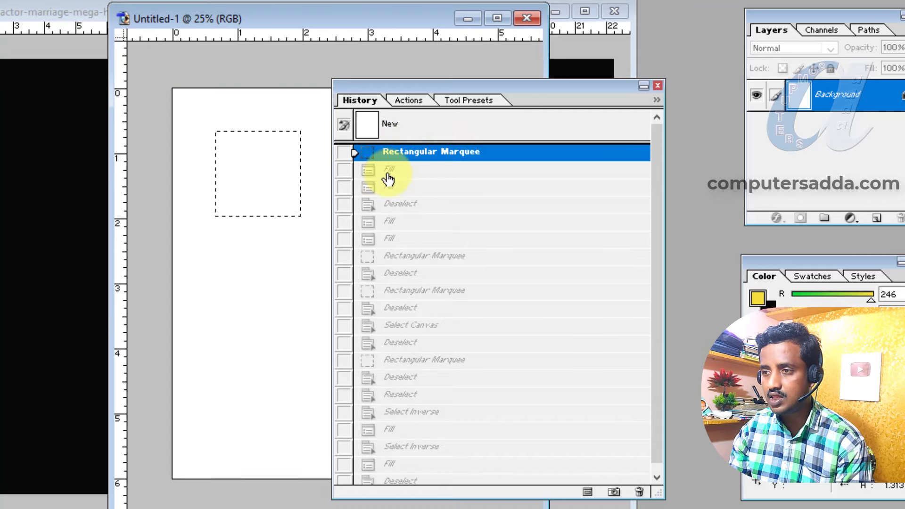
pyautogui.click(389, 171)
pyautogui.click(396, 187)
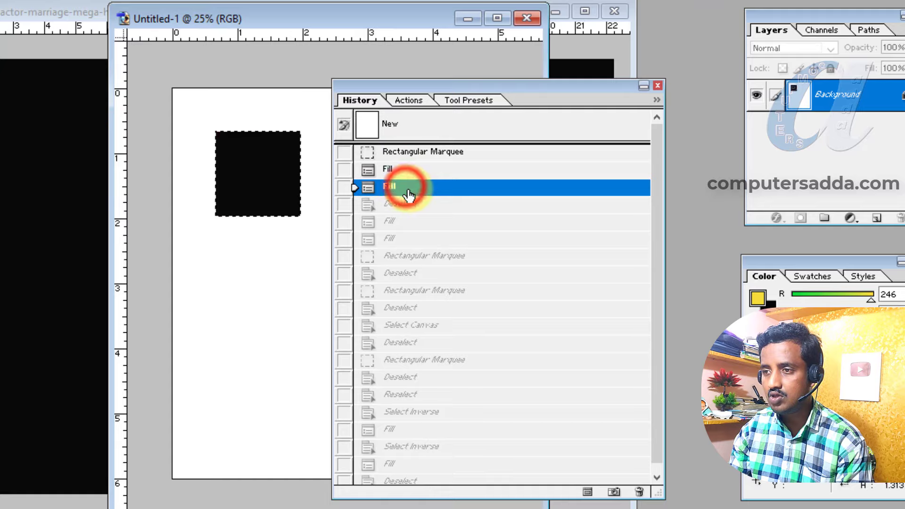
# - Move through later states and settle on the Deselect after Select Canvas
pyautogui.click(402, 206)
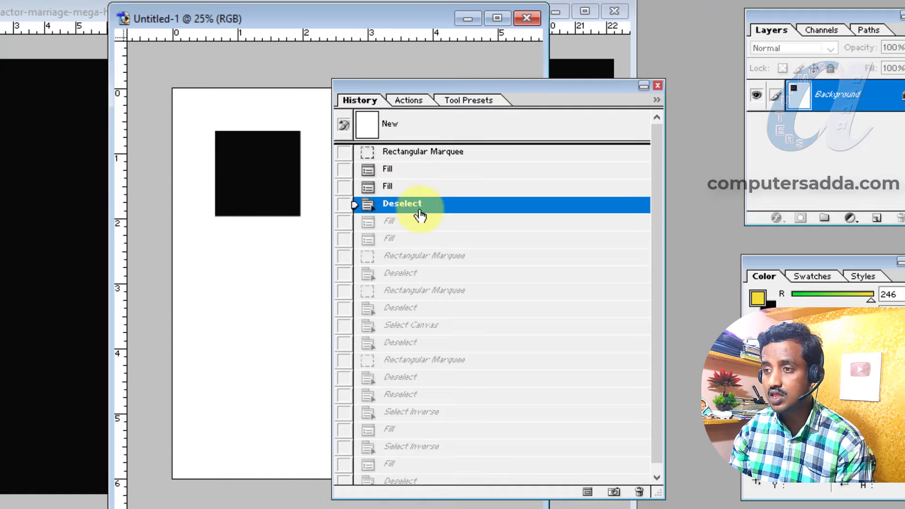
pyautogui.click(408, 222)
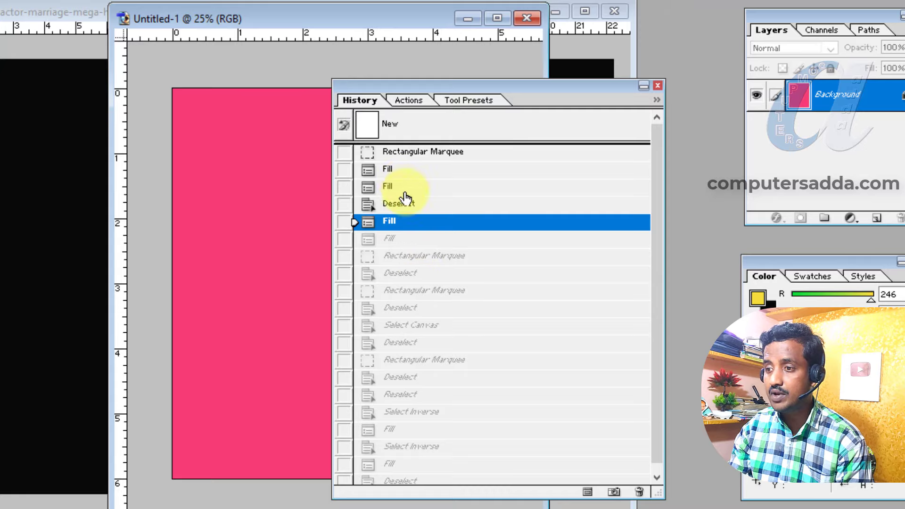
pyautogui.scroll(-1, 406, 208)
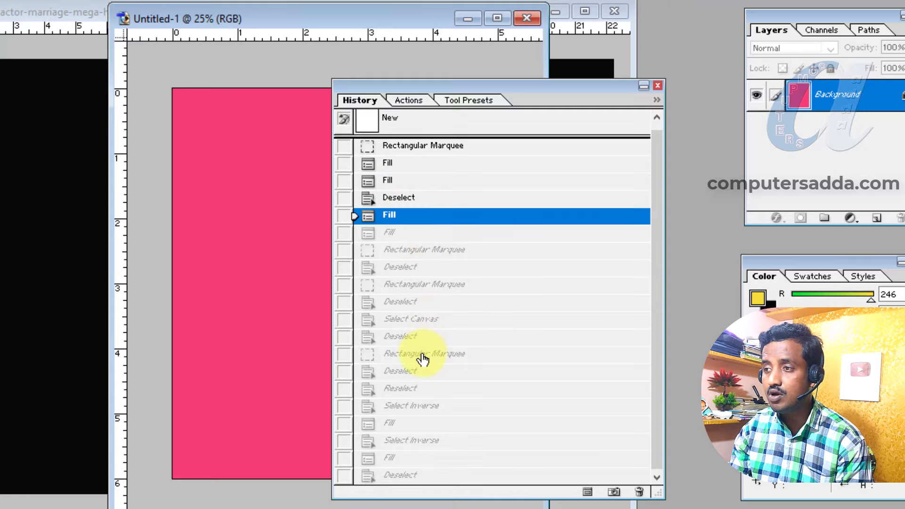
pyautogui.click(404, 336)
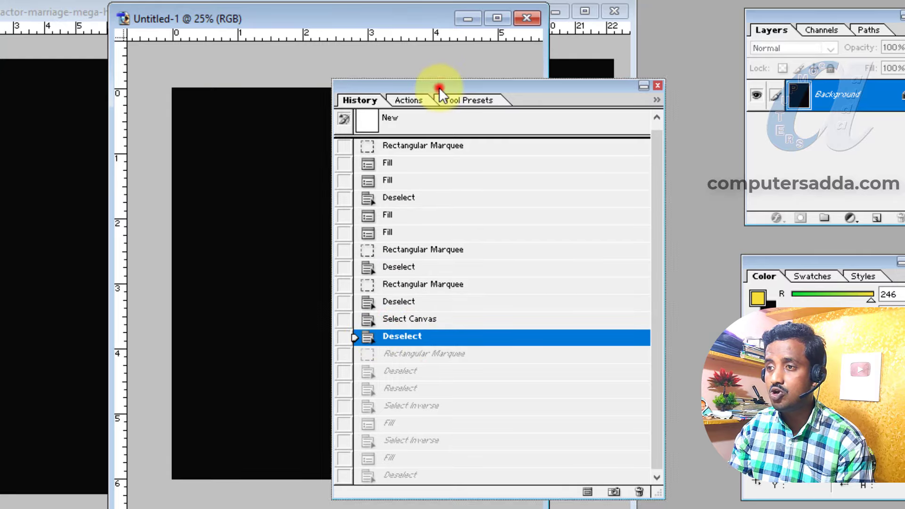
pyautogui.moveTo(439, 87)
pyautogui.mouseDown()
pyautogui.moveTo(513, 84)
pyautogui.moveTo(379, 73)
pyautogui.mouseUp()
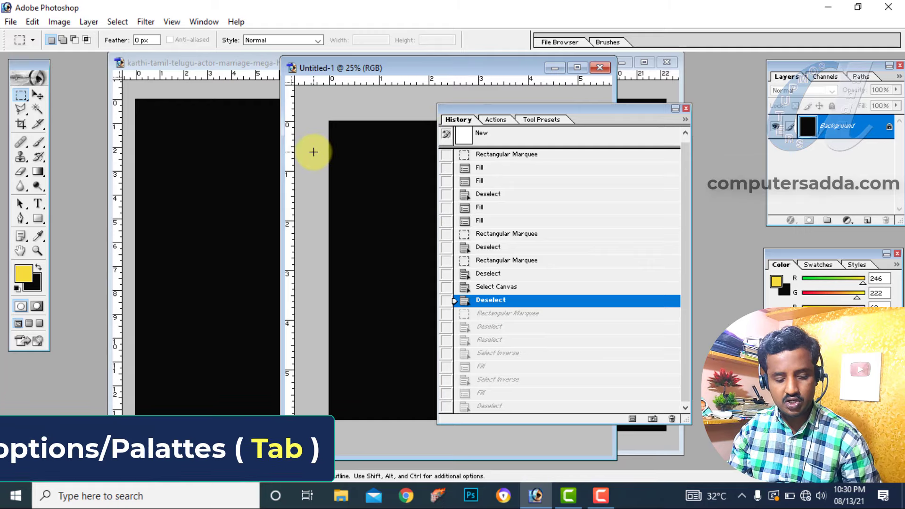
pyautogui.press('Tab')
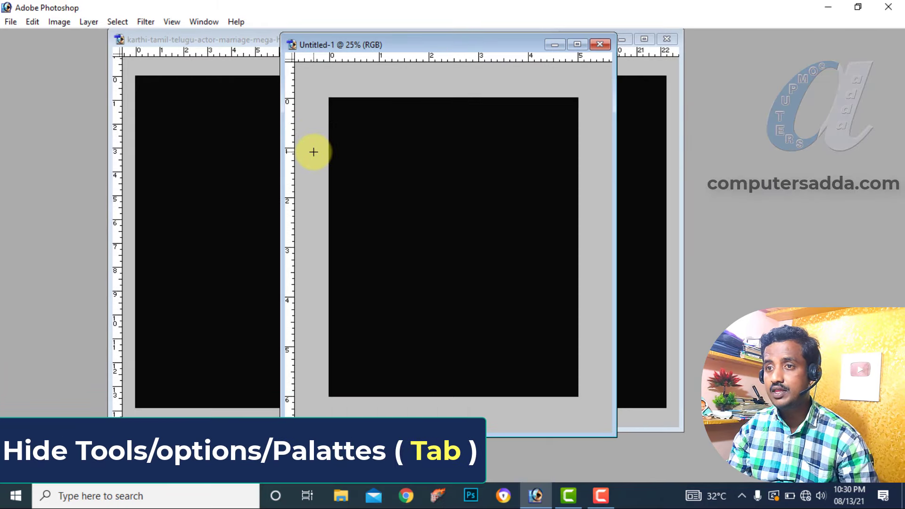
pyautogui.press('Tab')
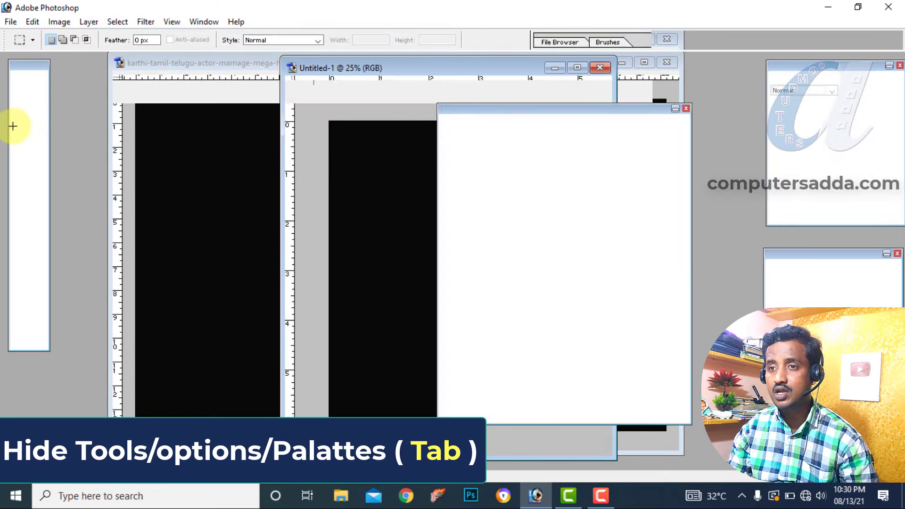
pyautogui.press('Tab')
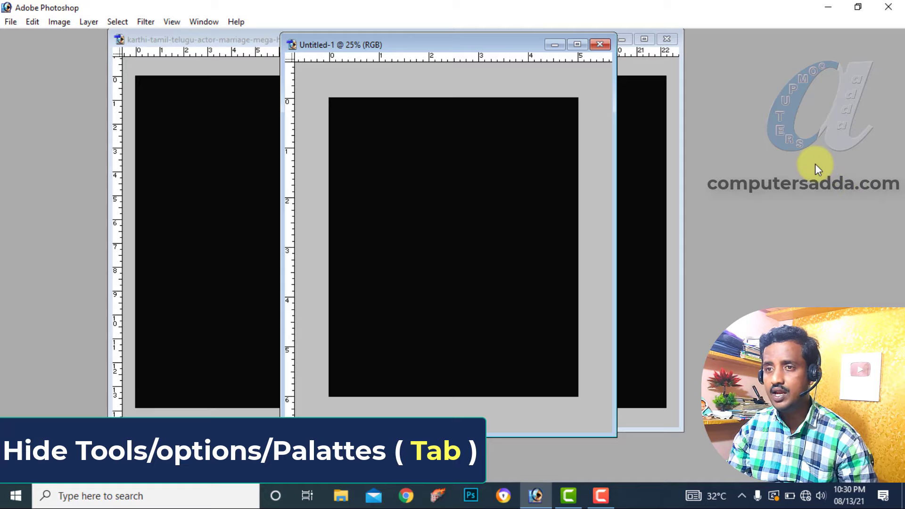
pyautogui.press('Tab')
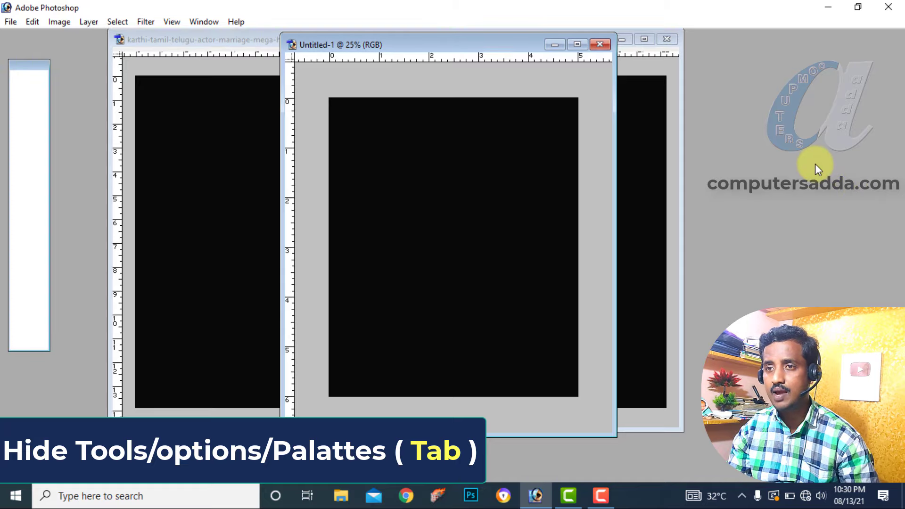
pyautogui.press('Tab')
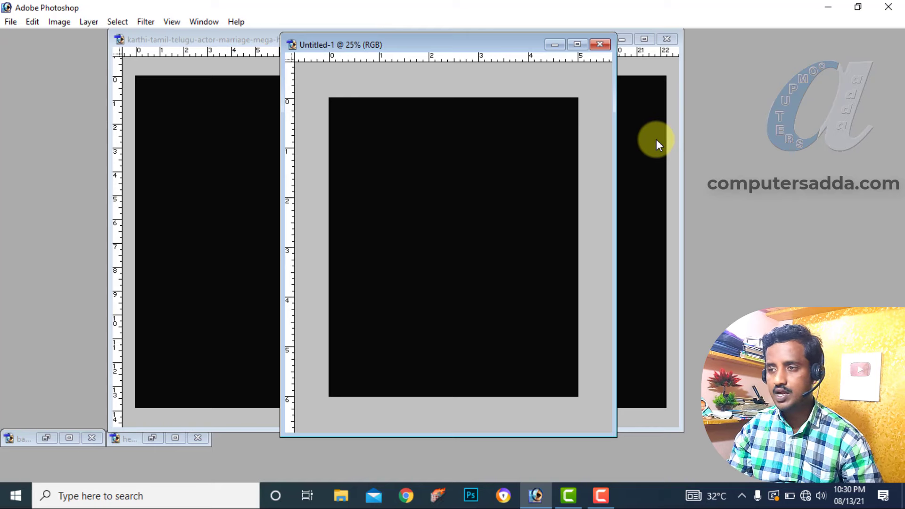
pyautogui.press('Tab')
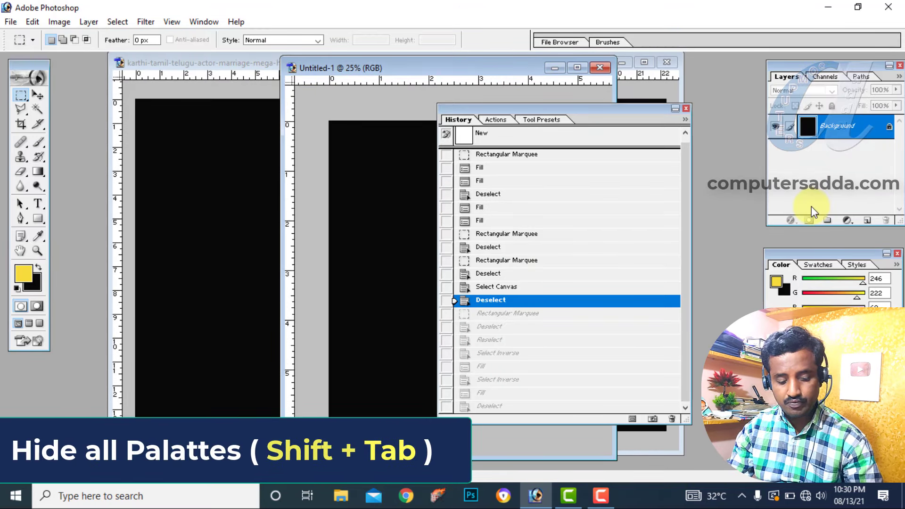
pyautogui.hotkey('shift', 'Tab')
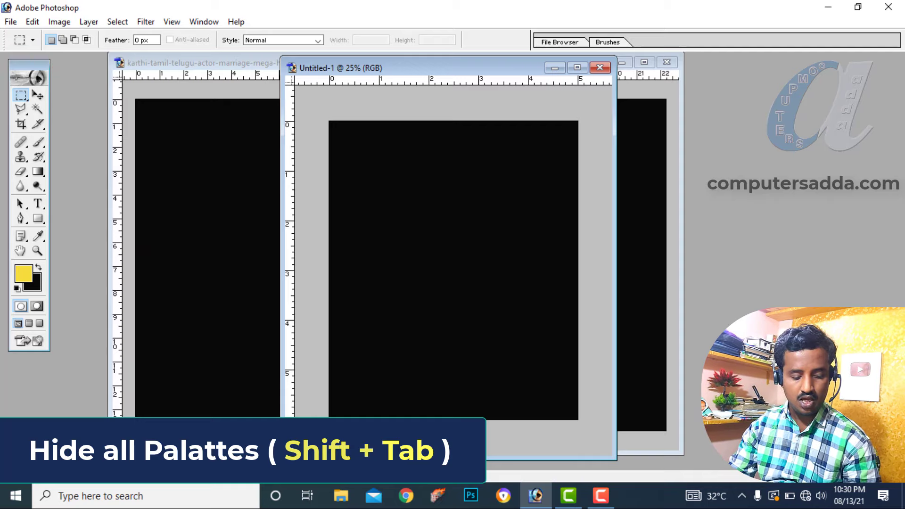
pyautogui.hotkey('shift', 'Tab')
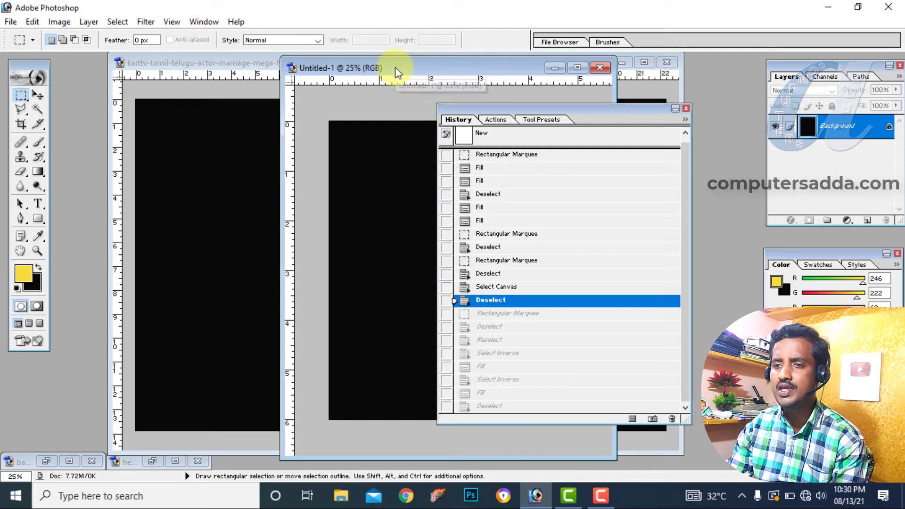
# - Restore hemachandhracouple.psd as a floating window and display it full screen on black
pyautogui.click(174, 461)
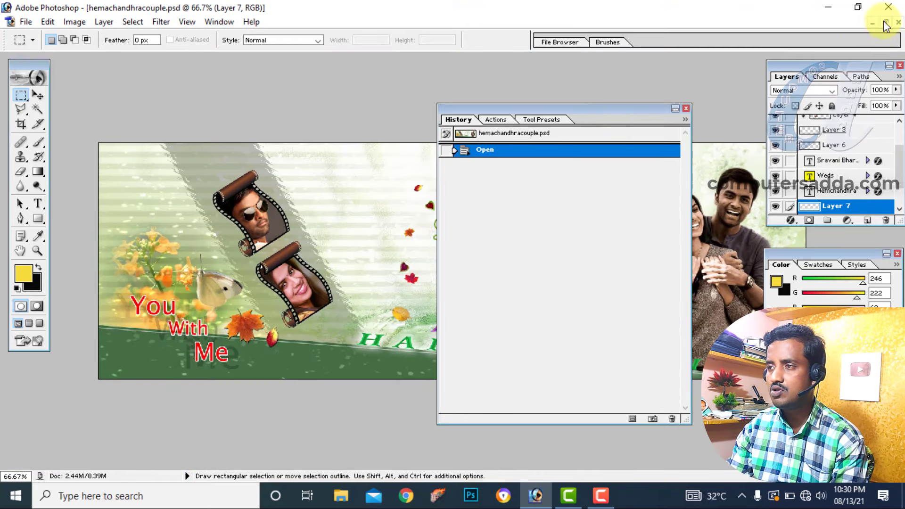
pyautogui.click(885, 22)
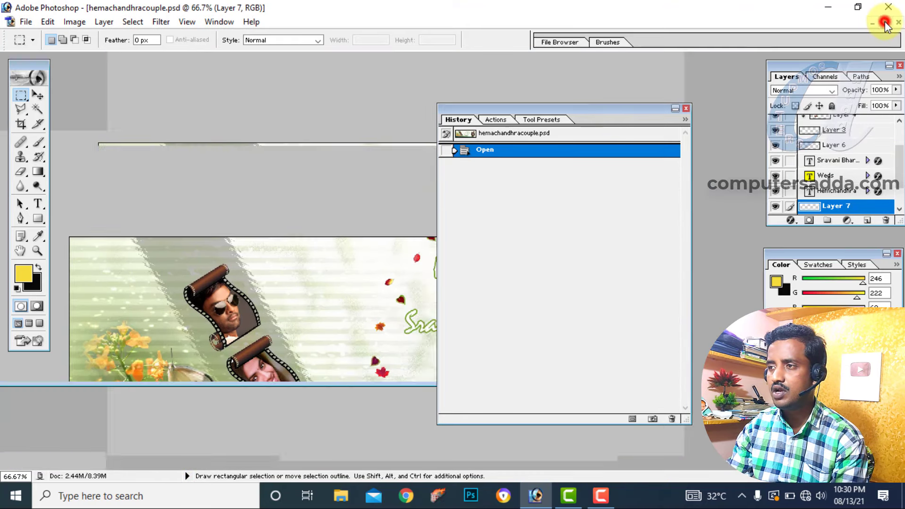
pyautogui.moveTo(254, 136); pyautogui.dragTo(327, 141)
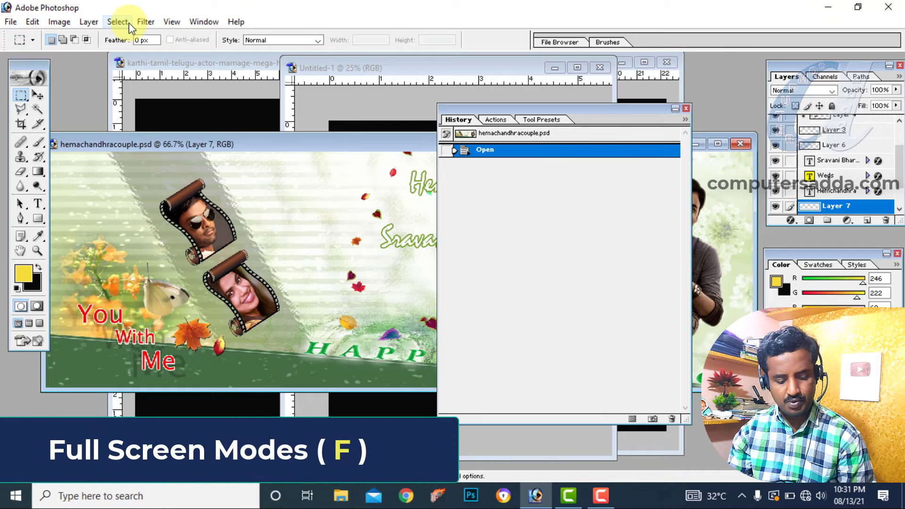
pyautogui.press('f')
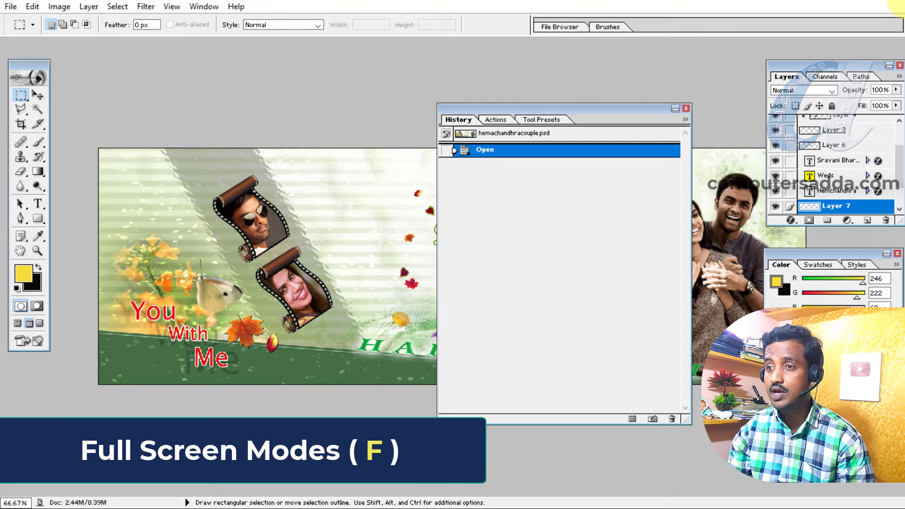
pyautogui.press('f')
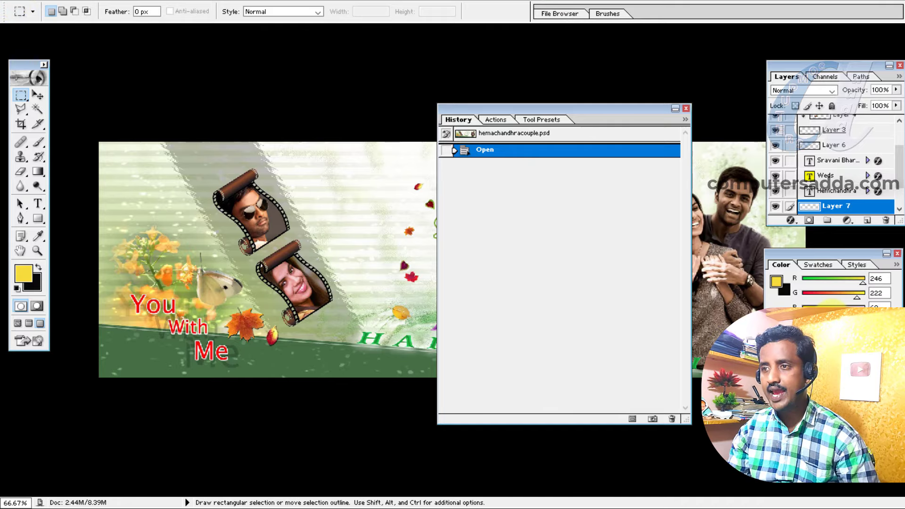
# - Hide the toolbox, options bar, status bar and all palettes with Tab
pyautogui.press('Tab')
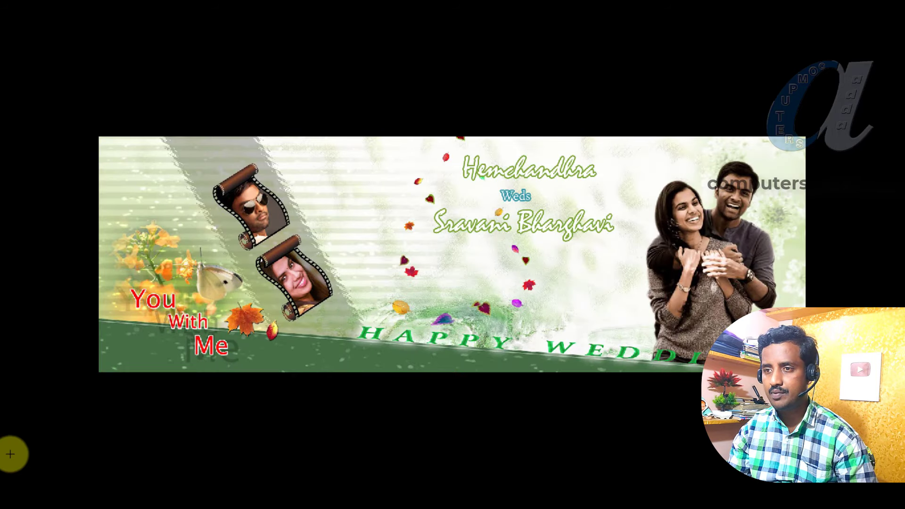